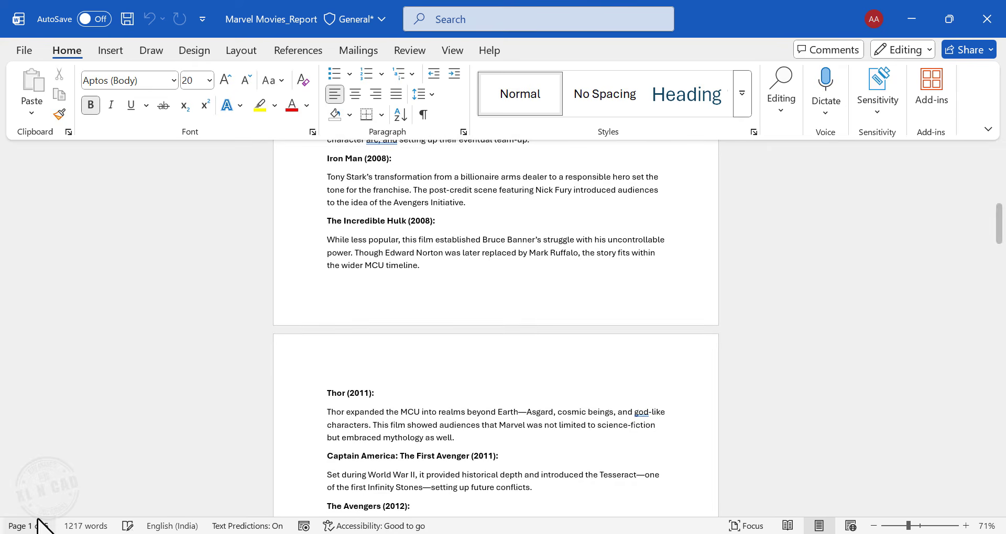
# - Review the report's title, section headings and sub-headings across its first pages
pyautogui.scroll(5, 537, 341)
pyautogui.scroll(5, 537, 341)
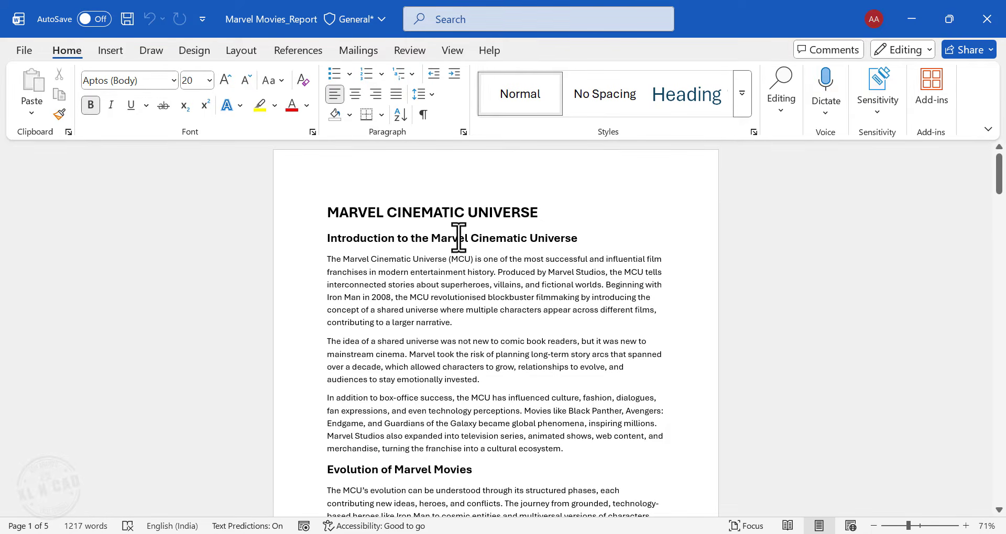
pyautogui.scroll(-6, 529, 292)
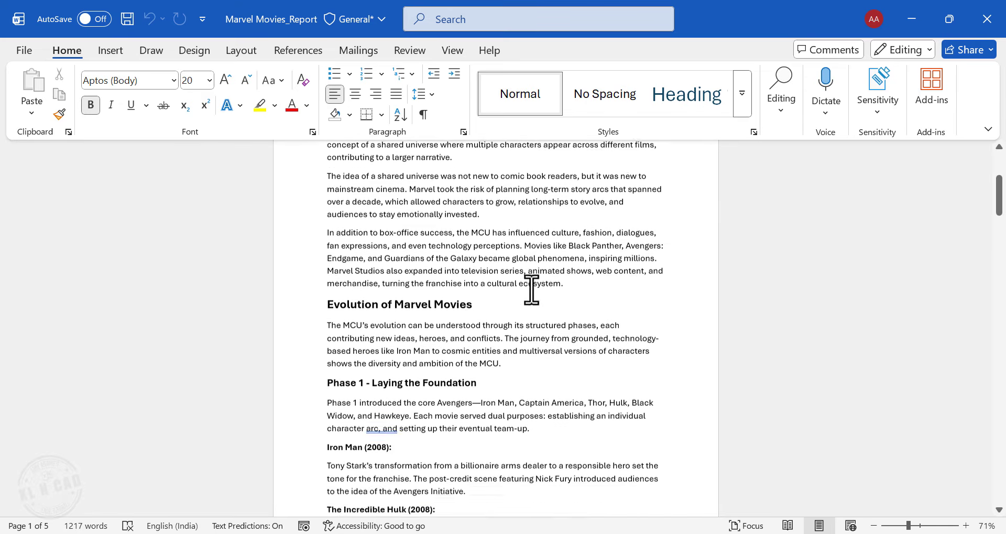
pyautogui.scroll(-5, 386, 303)
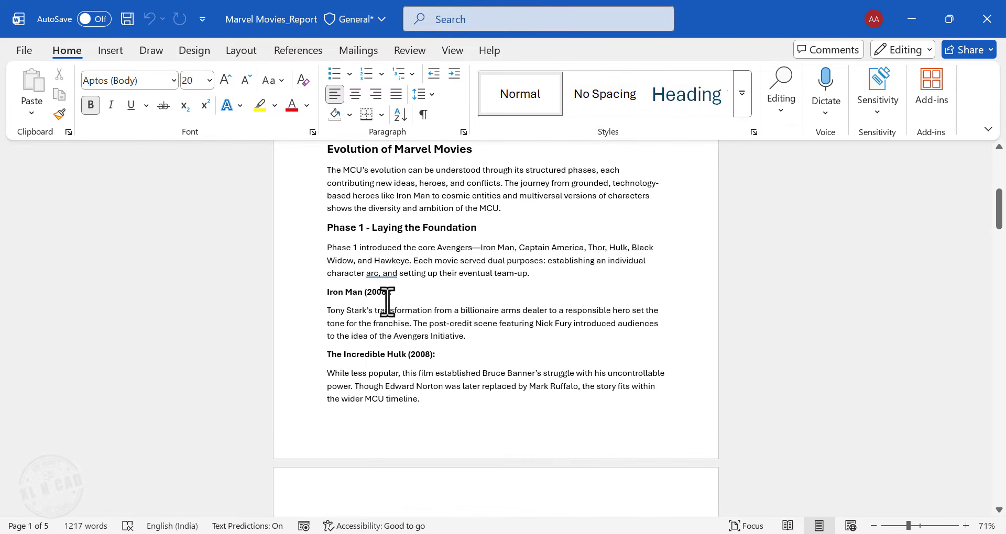
pyautogui.scroll(-6, 383, 419)
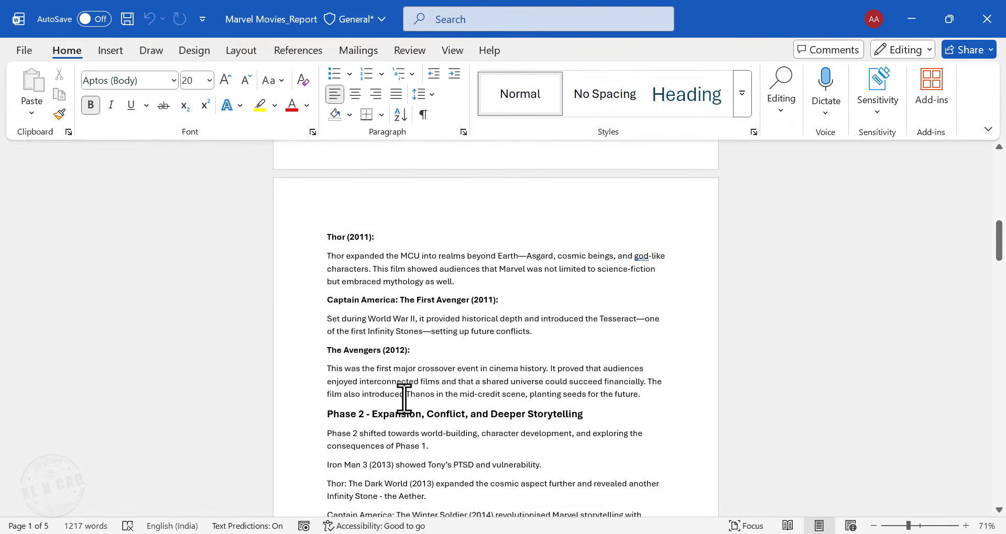
pyautogui.scroll(-12, 408, 330)
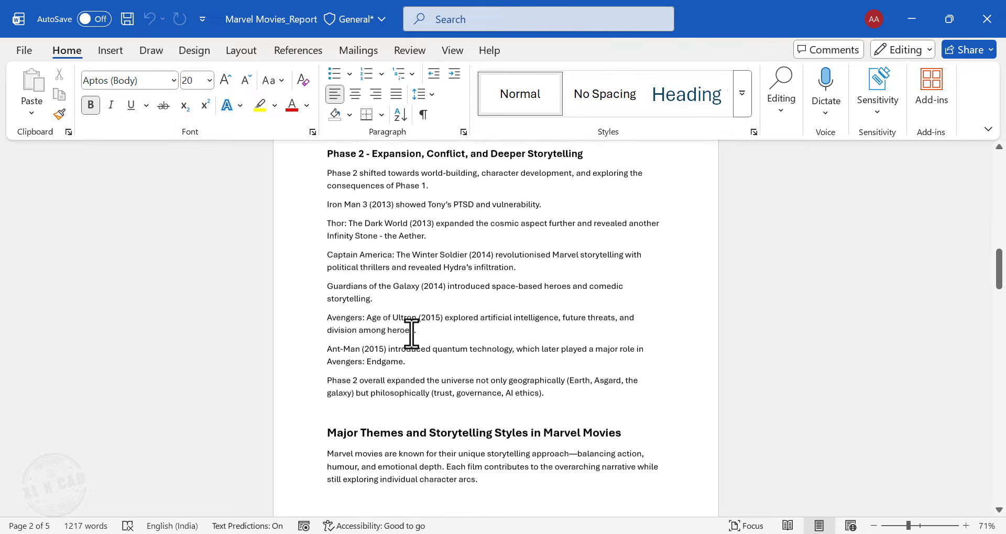
pyautogui.scroll(15, 429, 434)
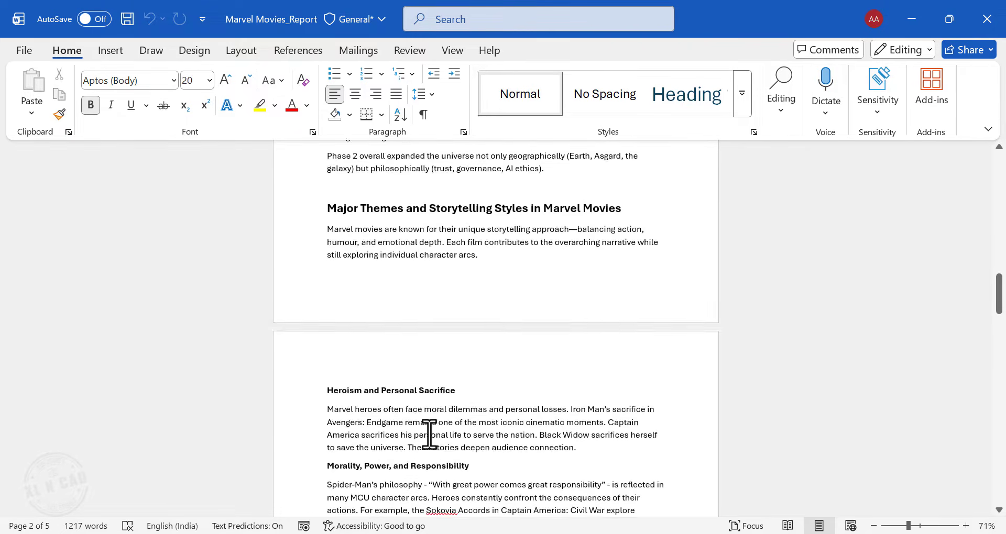
pyautogui.scroll(15, 429, 434)
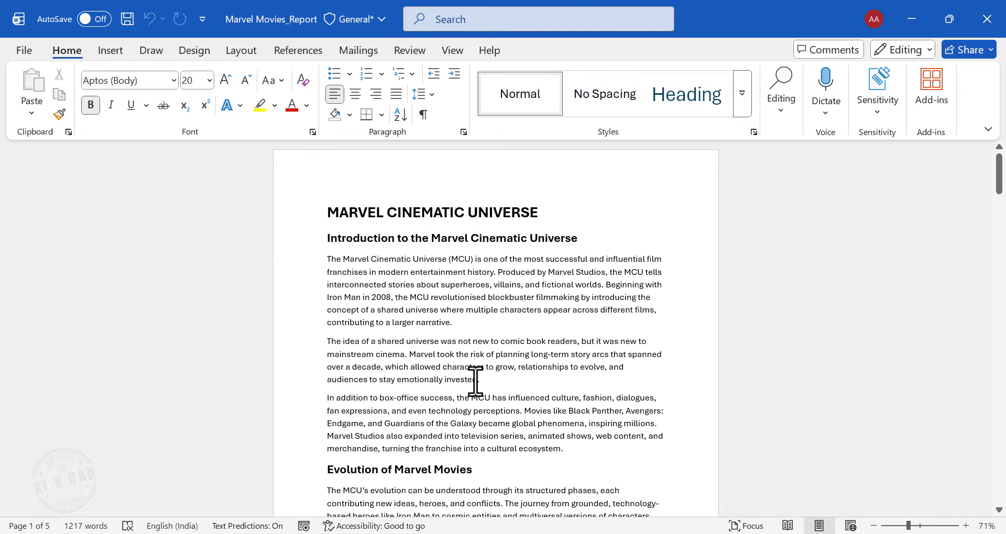
# - Try inserting an Automatic Table 1 table of contents above the document title, and remove it again
pyautogui.click(297, 50)
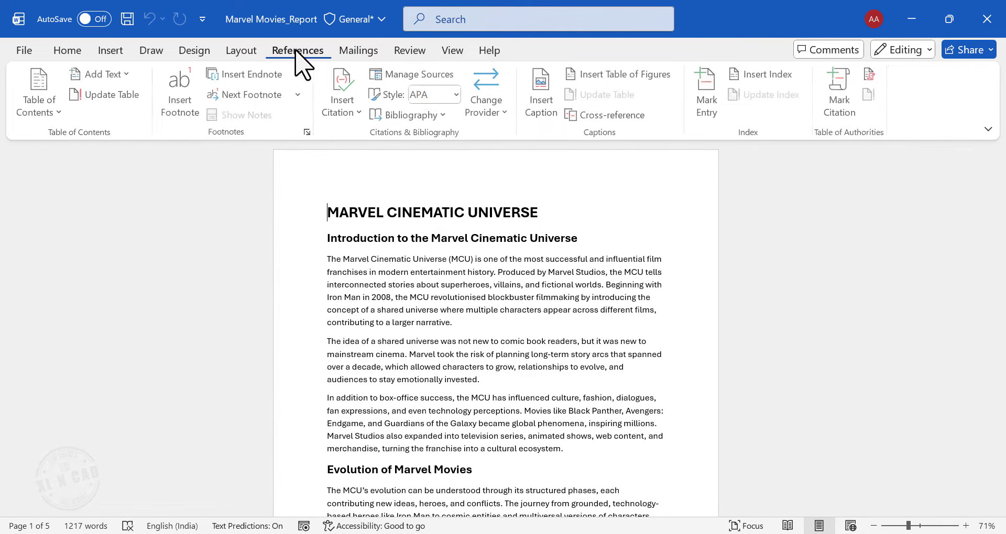
pyautogui.click(49, 107)
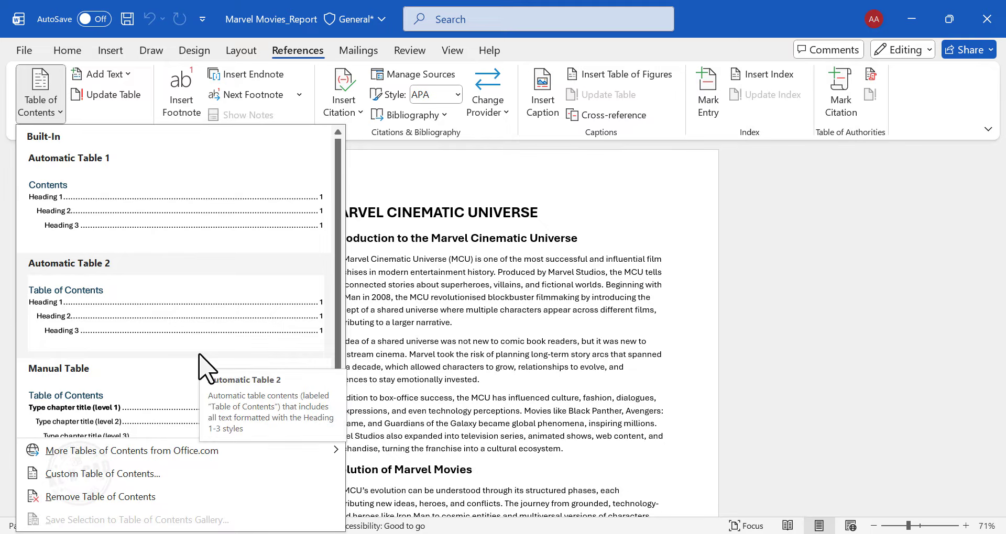
pyautogui.click(135, 201)
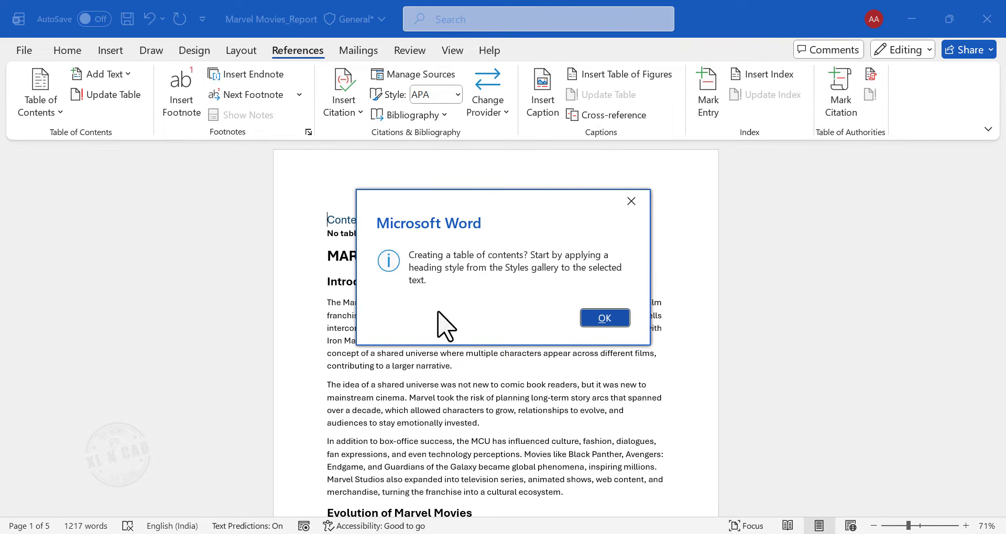
pyautogui.click(612, 321)
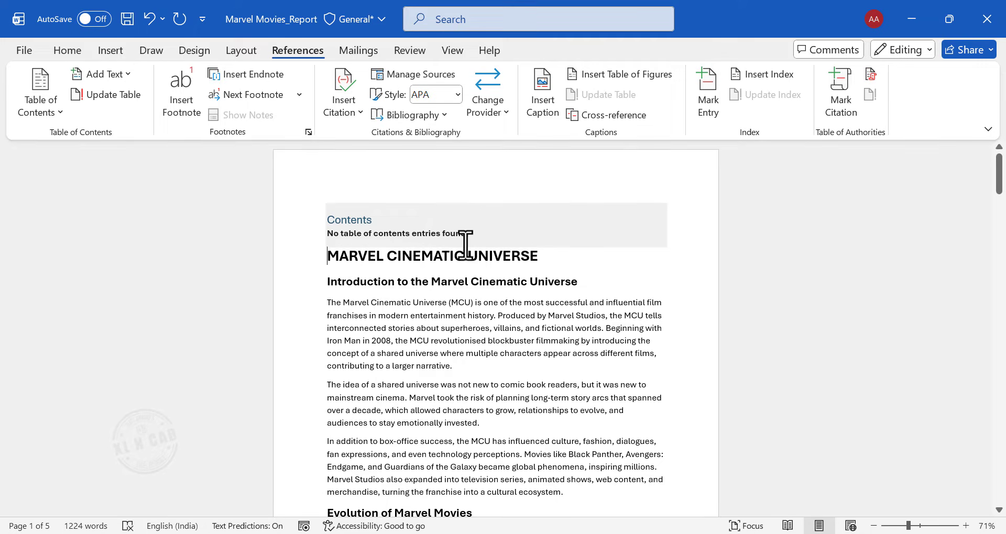
pyautogui.click(53, 110)
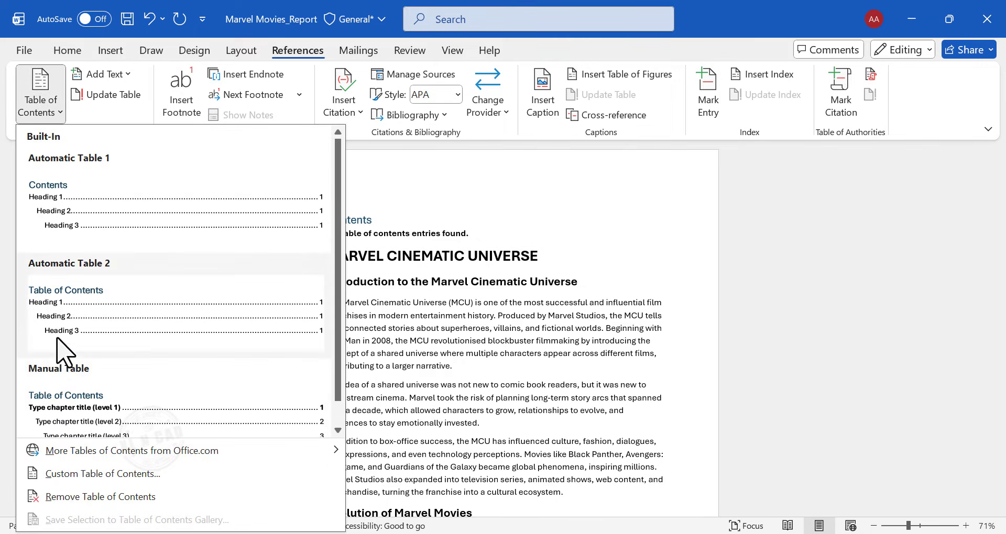
pyautogui.click(195, 497)
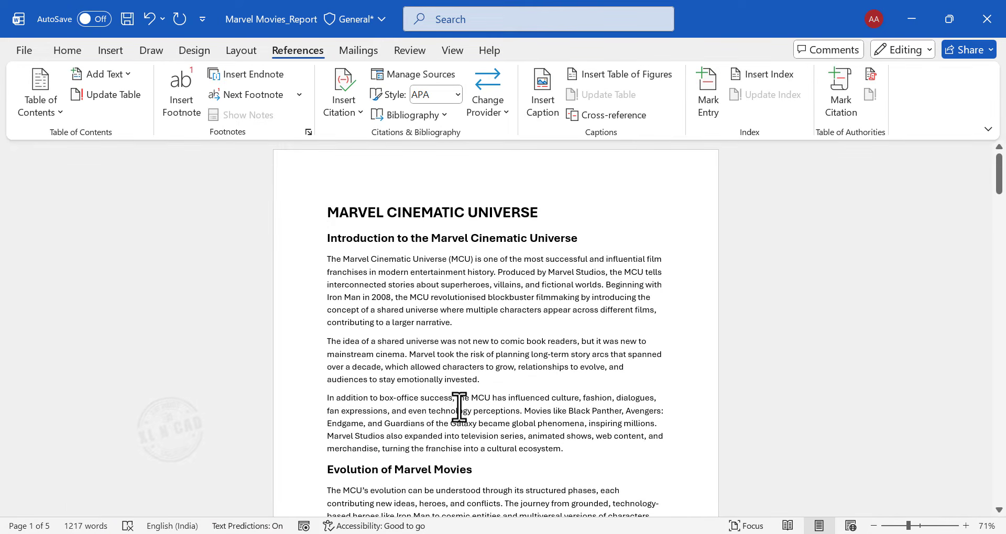
# - Apply the Title style to the "MARVEL CINEMATIC UNIVERSE" line
pyautogui.click(68, 51)
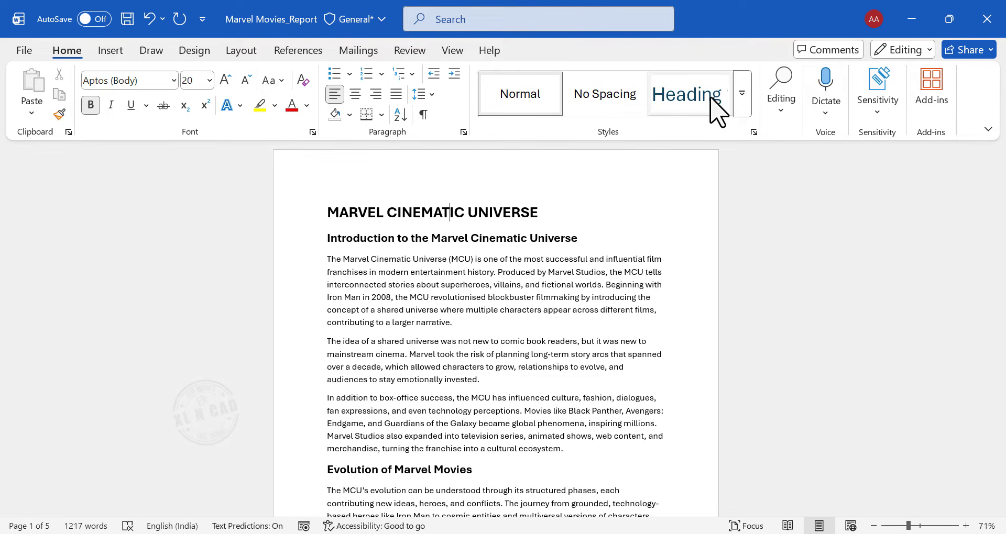
pyautogui.click(740, 107)
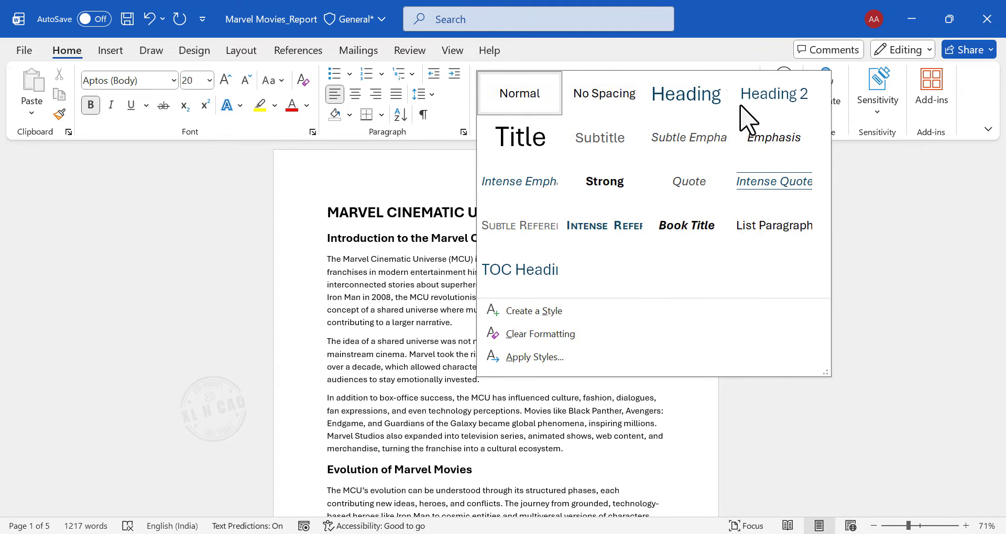
pyautogui.click(495, 150)
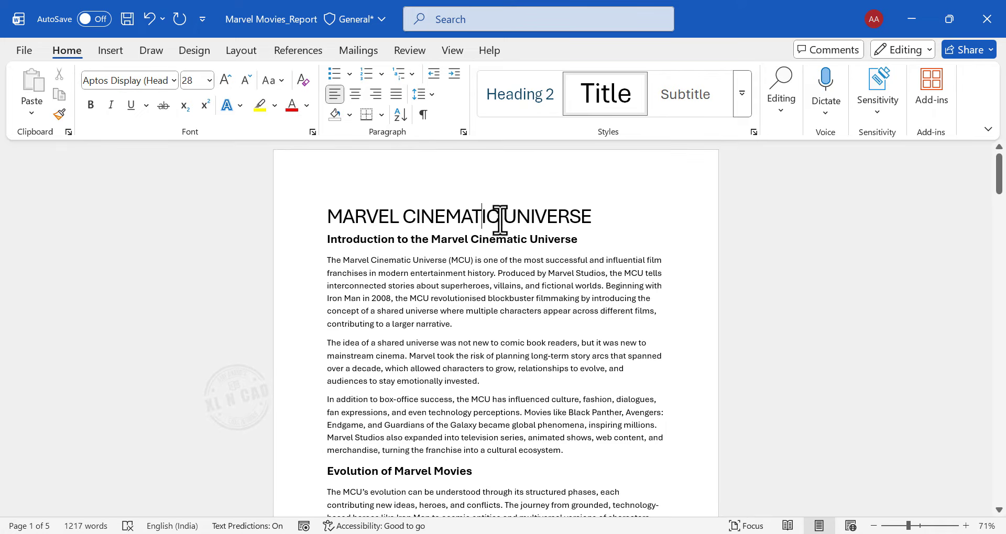
# - Apply the Heading 1 style to "Introduction to the Marvel Cinematic Universe" and "Evolution of Marvel Movies"
pyautogui.click(493, 240)
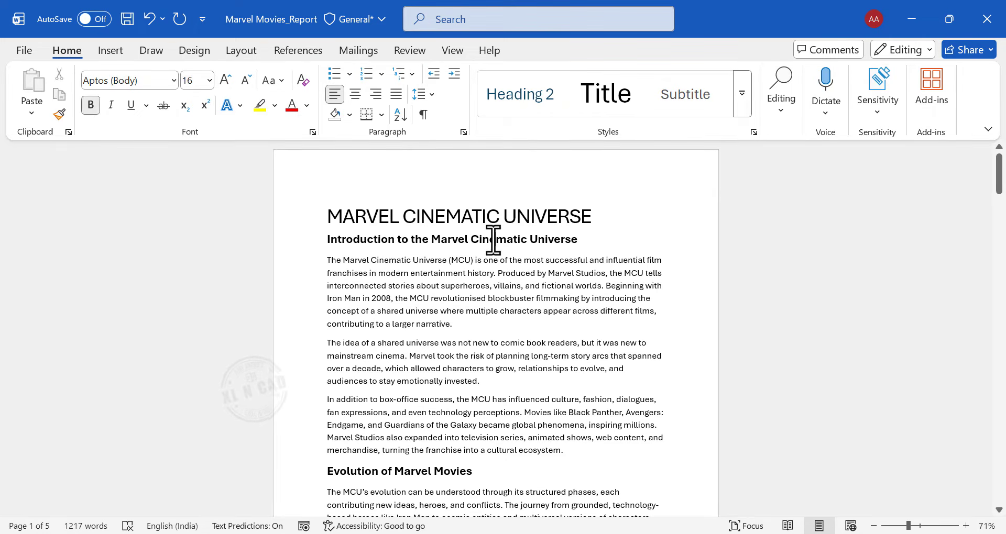
pyautogui.click(741, 110)
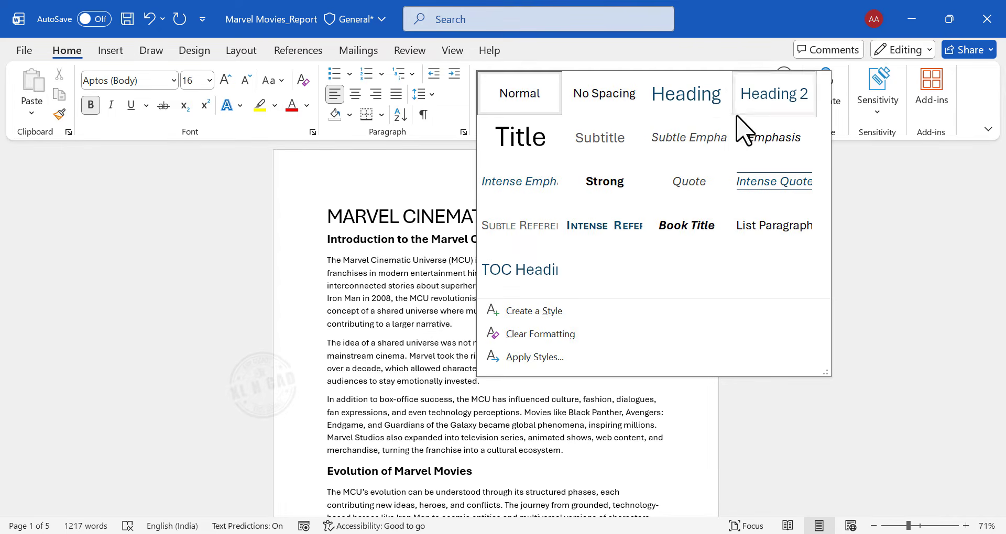
pyautogui.click(663, 108)
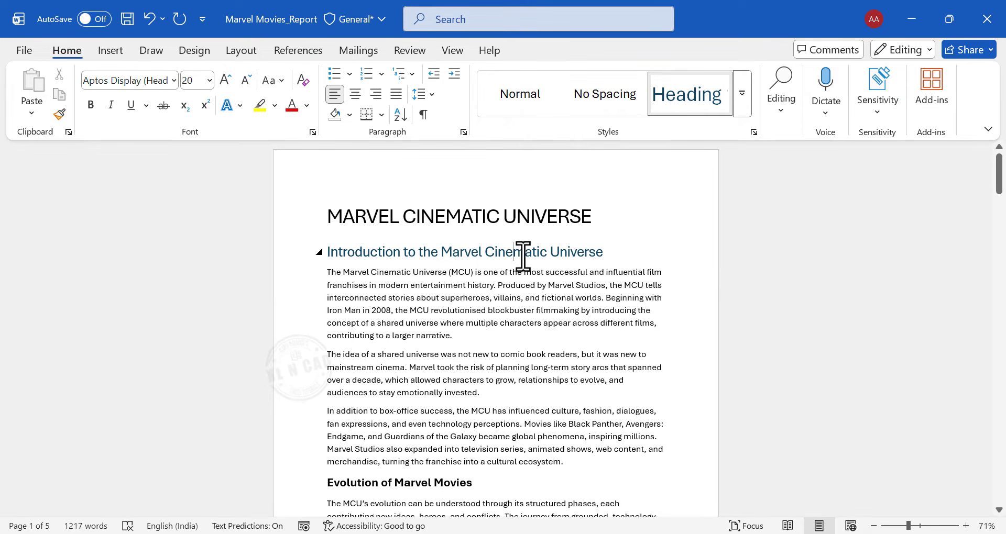
pyautogui.scroll(-3, 516, 330)
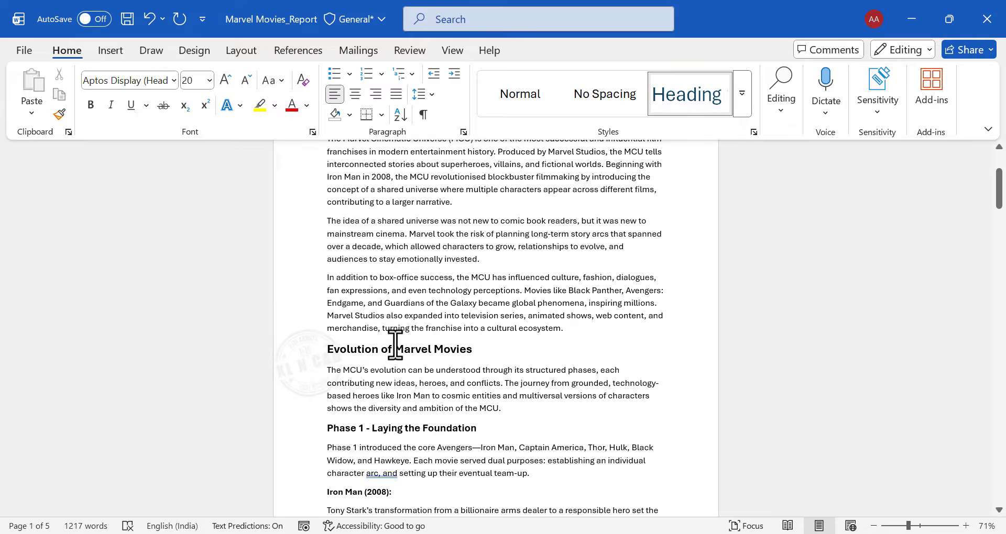
pyautogui.click(364, 351)
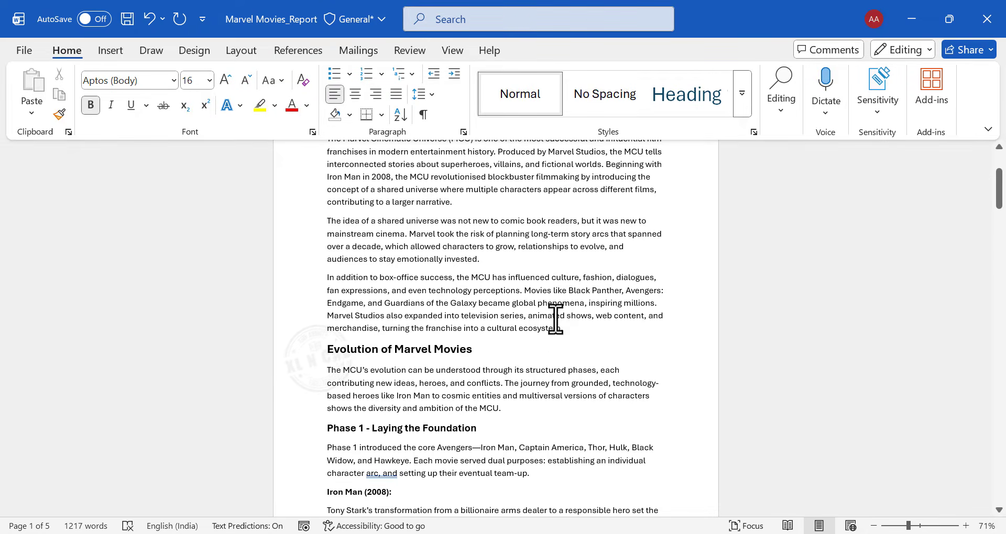
pyautogui.click(685, 107)
# - Apply the Heading 2 style to "Phase 1 - Laying the Foundation"
pyautogui.scroll(-1, 615, 224)
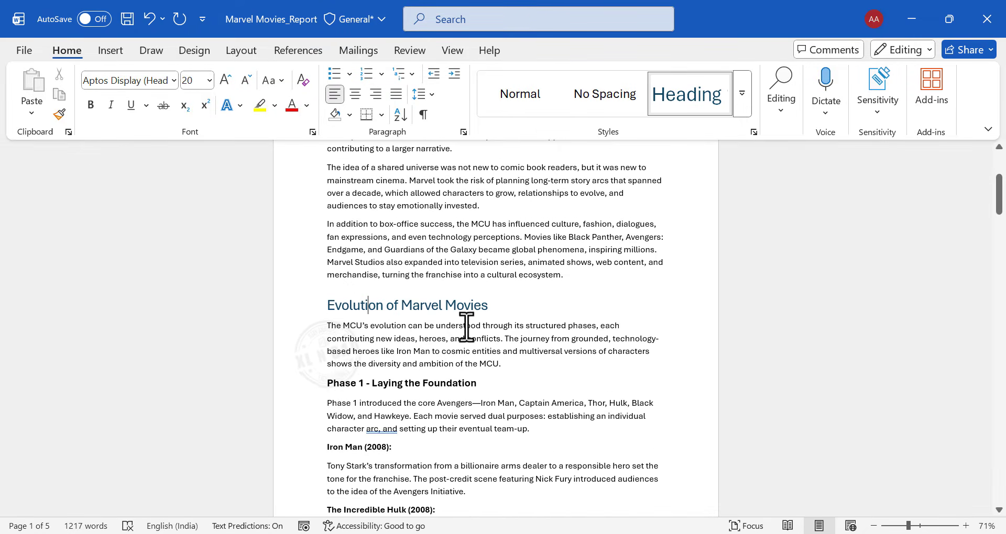
pyautogui.click(427, 382)
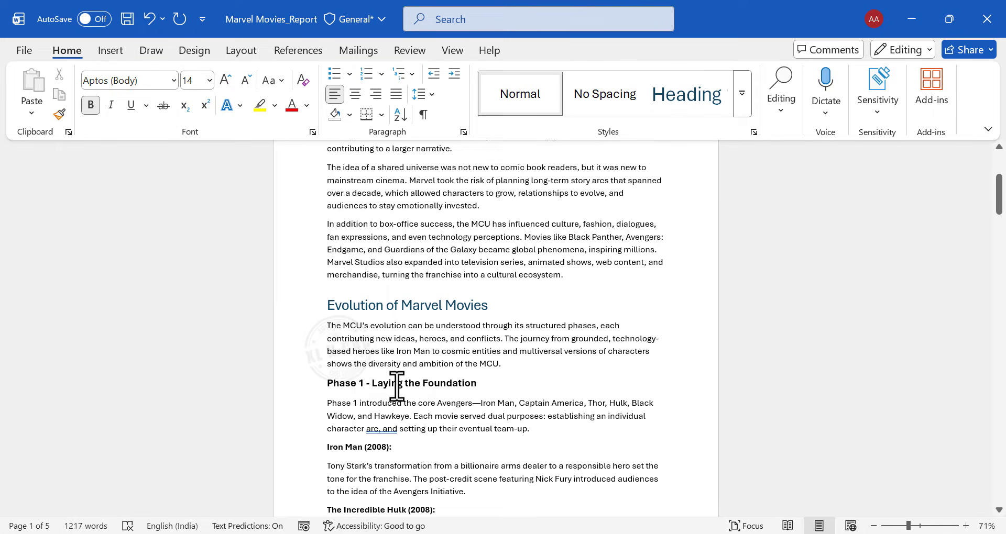
pyautogui.click(742, 93)
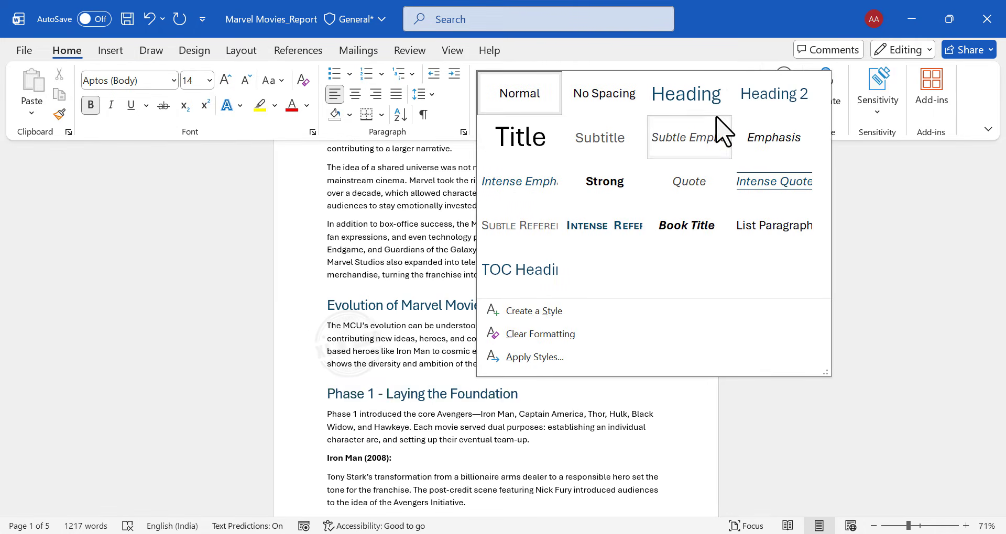
pyautogui.click(770, 104)
# - Apply the Heading 3 style to the "Iron Man (2008):" and "The Incredible Hulk (2008):" sub-headings
pyautogui.scroll(-3, 468, 335)
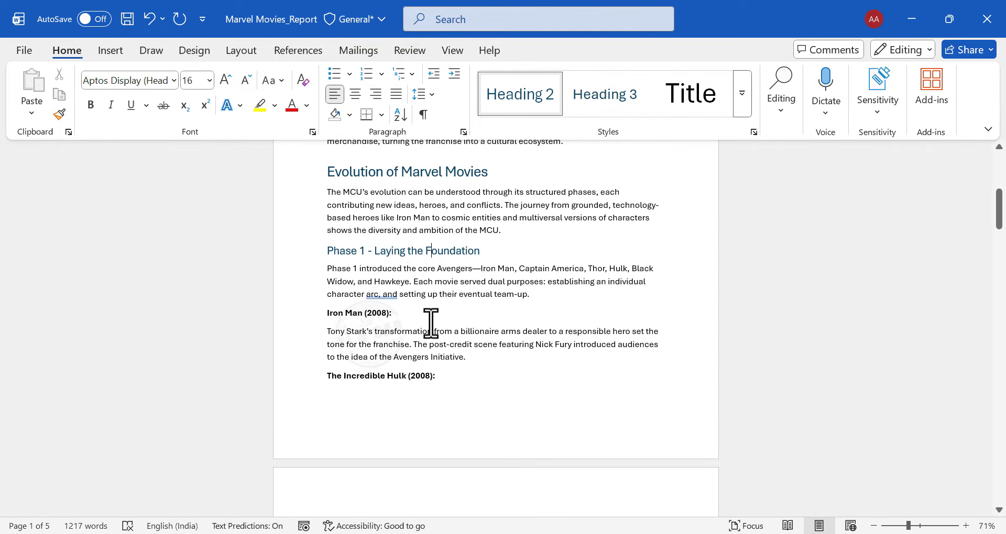
pyautogui.click(376, 314)
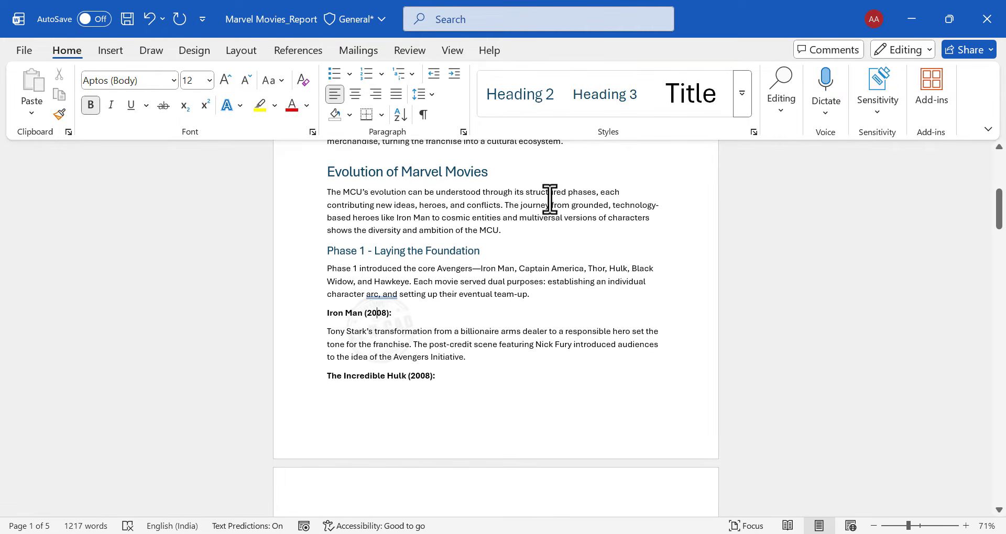
pyautogui.click(604, 107)
pyautogui.scroll(-2, 524, 262)
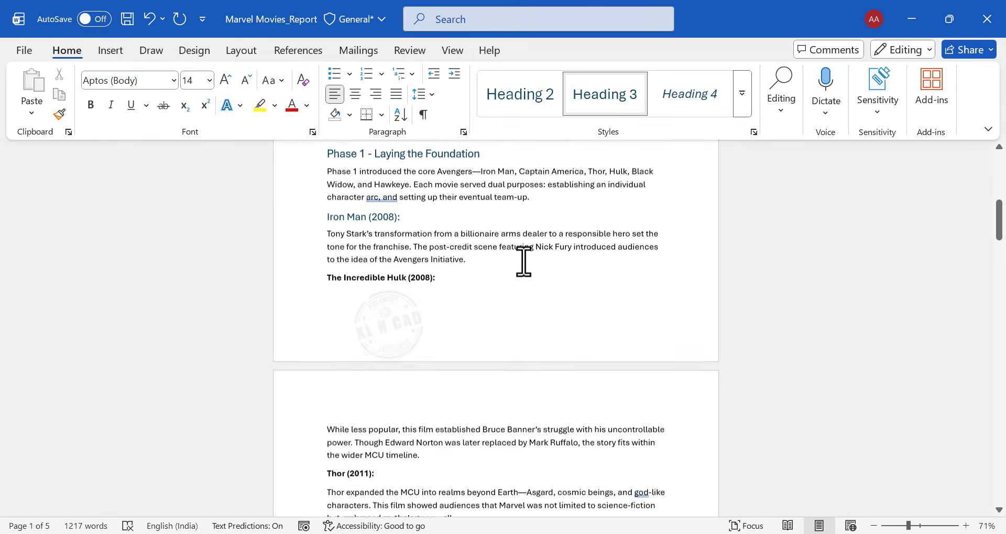
pyautogui.click(412, 276)
pyautogui.hotkey('ctrl', 'alt', '3')
# - Apply the Heading 3 style to "Thor (2011):", "Captain America: The First Avenger (2011):" and "The Avengers (2012):"
pyautogui.scroll(-3, 519, 241)
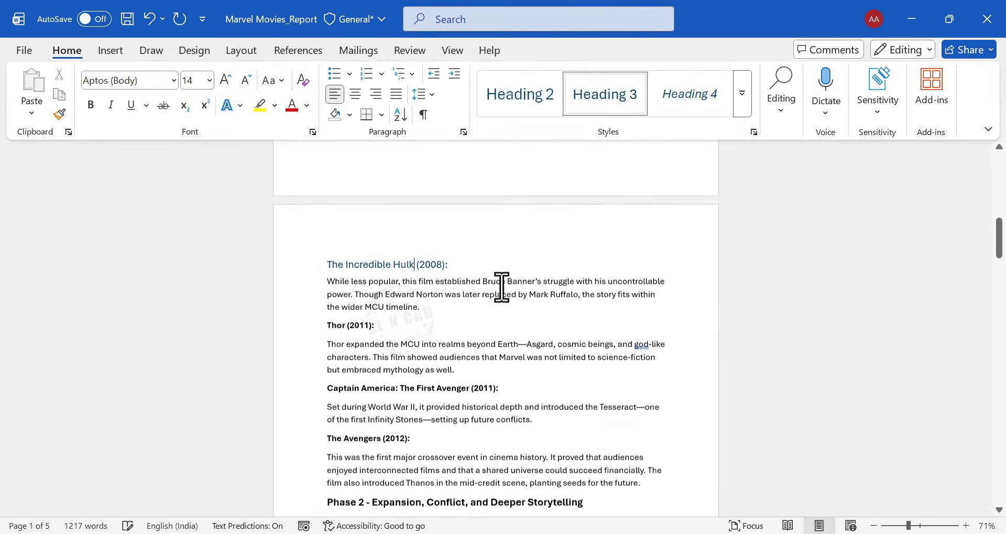
pyautogui.click(359, 321)
pyautogui.click(606, 111)
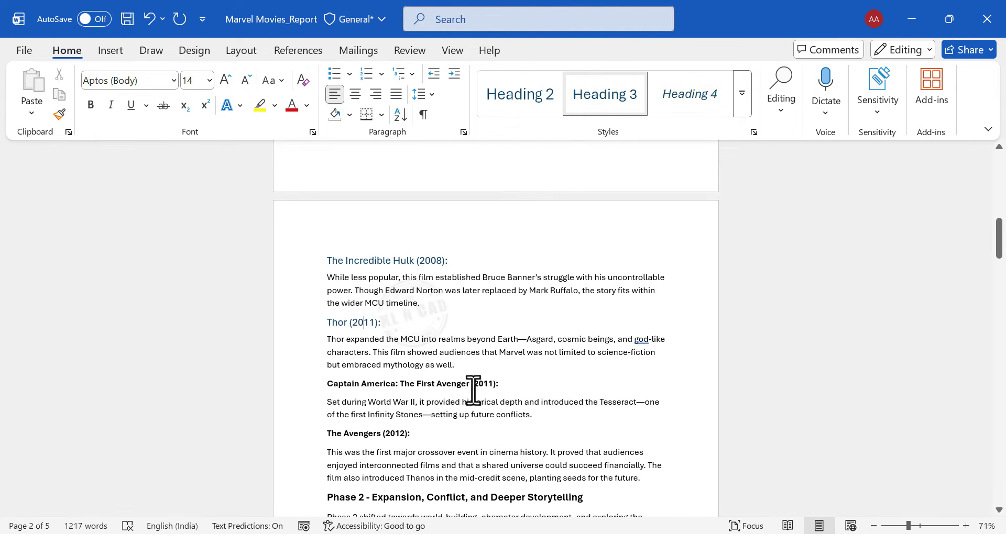
pyautogui.click(364, 394)
pyautogui.click(606, 94)
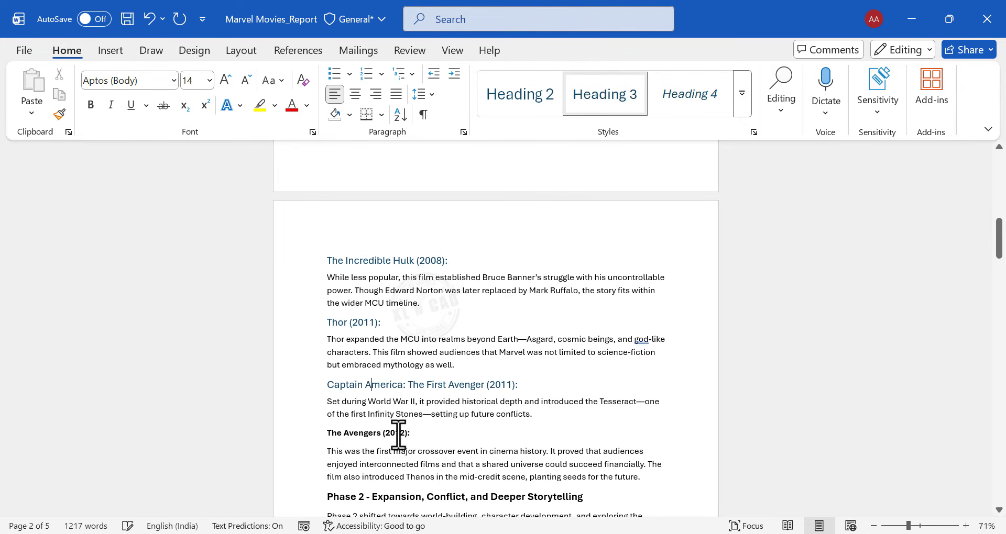
pyautogui.click(380, 434)
pyautogui.click(594, 110)
# - Apply the Heading 2 style to "Phase 2 - Expansion, Conflict, and Deeper Storytelling"
pyautogui.scroll(-3, 489, 352)
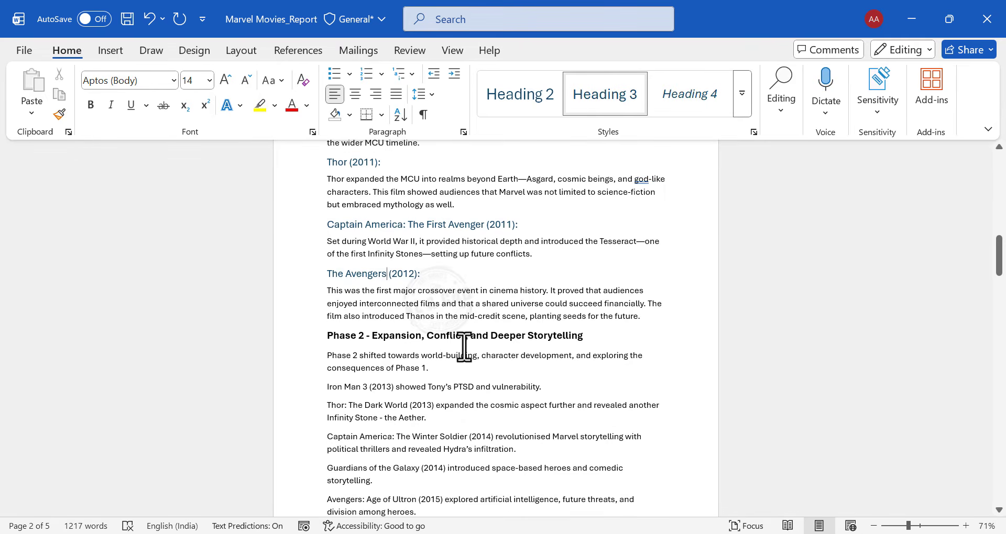
pyautogui.click(398, 339)
pyautogui.click(512, 102)
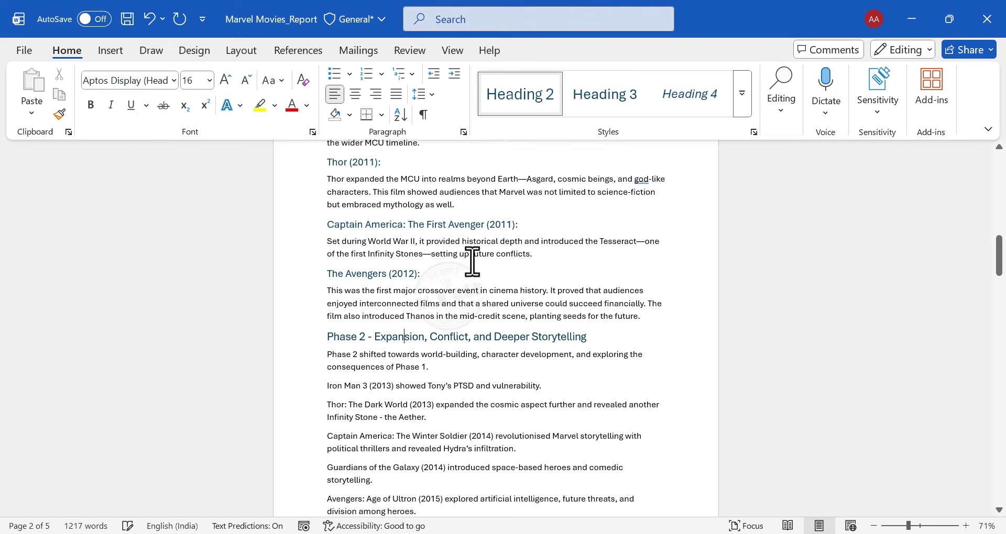
# - Apply the Heading 1 style to "Major Themes and Storytelling Styles in Marvel Movies"
pyautogui.scroll(-3, 463, 324)
pyautogui.scroll(-5, 463, 325)
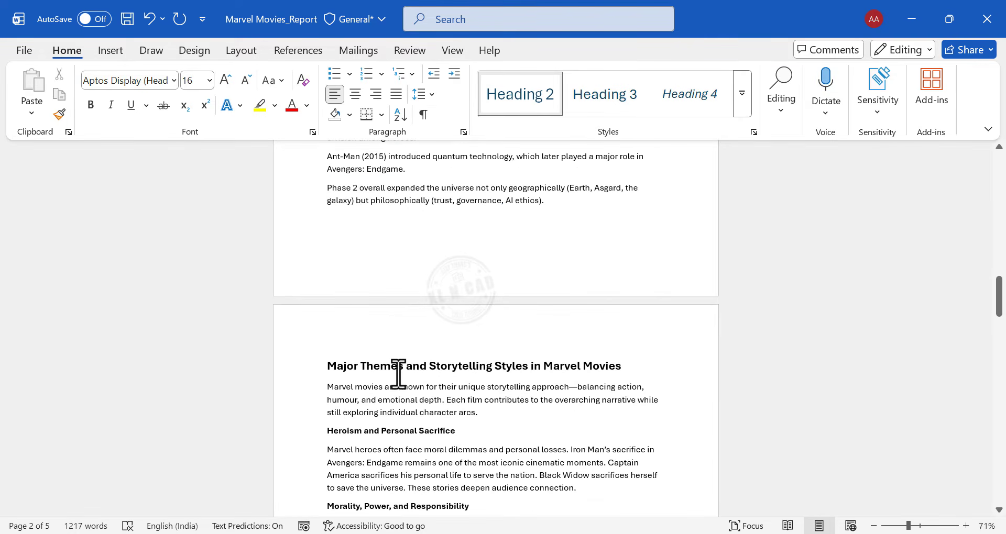
pyautogui.click(398, 374)
pyautogui.click(743, 112)
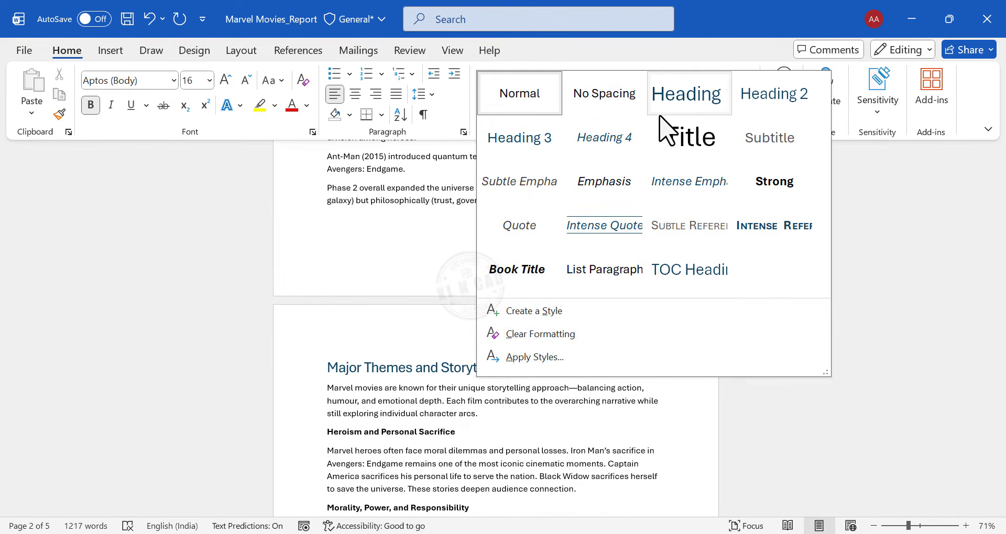
pyautogui.click(697, 108)
pyautogui.scroll(-8, 481, 294)
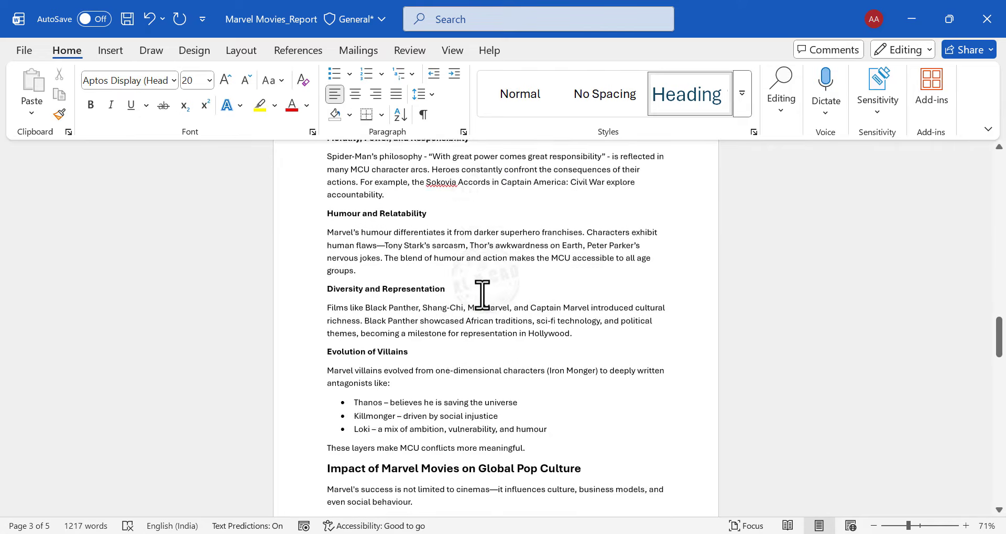
# - Apply the Heading 1 style to "Impact of Marvel Movies on Global Pop Culture"
pyautogui.scroll(-4, 482, 295)
pyautogui.click(456, 308)
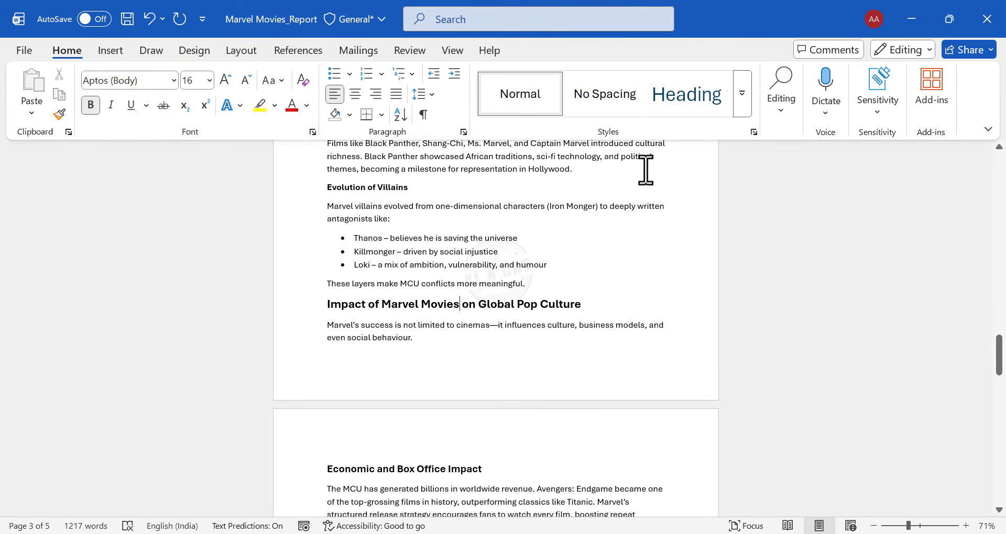
pyautogui.hotkey('ctrl', 'alt', '1')
# - Apply the Heading 2 style to "Economic and Box Office Impact" and "Influence on Pop Culture and Media Behaviour"
pyautogui.scroll(-4, 471, 321)
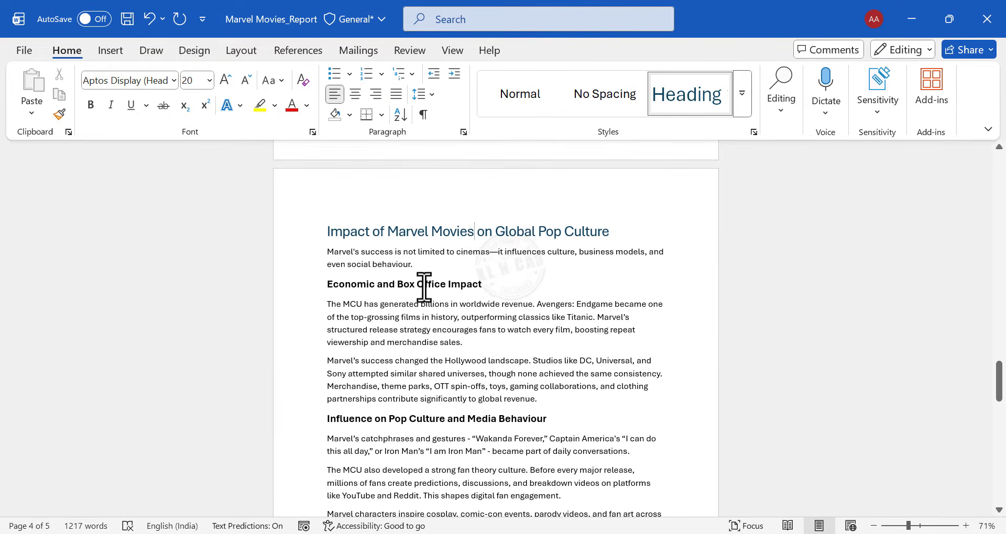
pyautogui.click(424, 287)
pyautogui.click(741, 93)
pyautogui.click(748, 99)
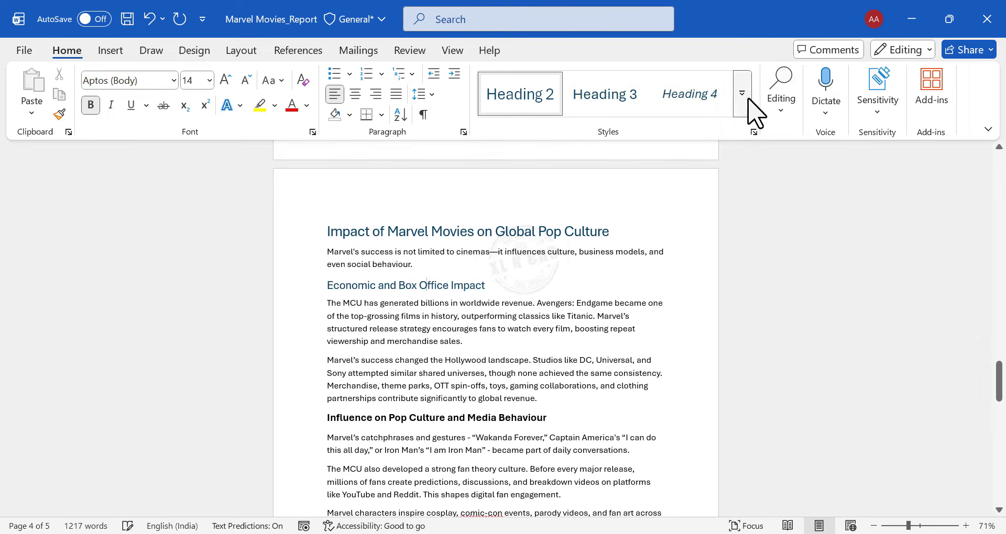
pyautogui.scroll(-3, 458, 310)
pyautogui.click(460, 283)
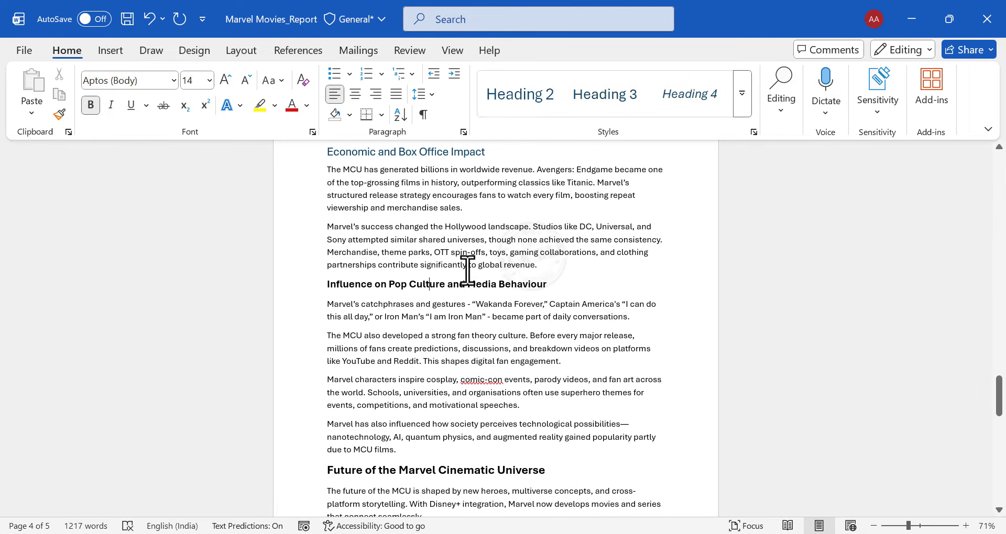
pyautogui.click(548, 114)
# - Apply the Heading 1 style to "Future of the Marvel Cinematic Universe"
pyautogui.scroll(-4, 438, 327)
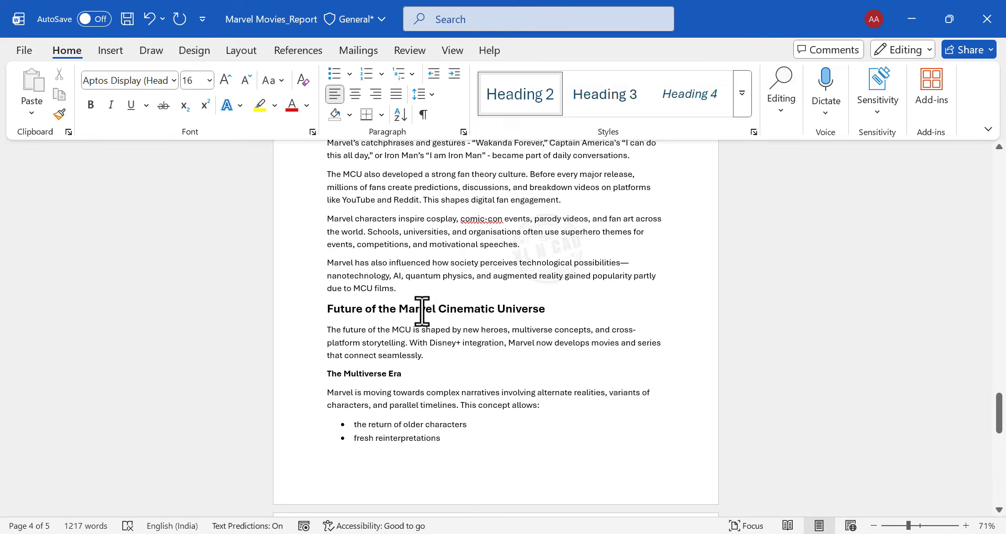
pyautogui.click(420, 310)
pyautogui.click(741, 100)
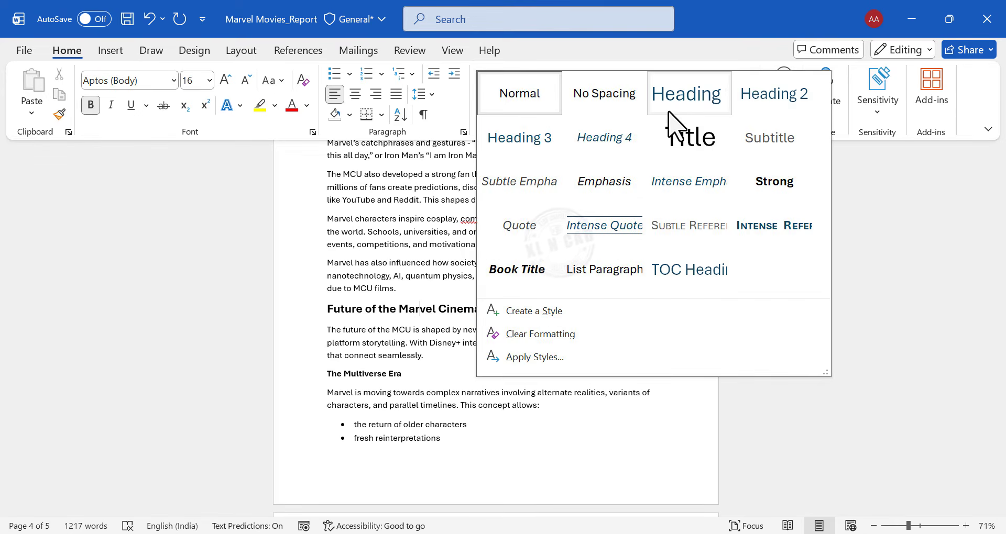
pyautogui.click(683, 99)
# - Insert a page break before the "MARVEL CINEMATIC UNIVERSE" title at the start of the document
pyautogui.scroll(-3, 503, 352)
pyautogui.scroll(15, 439, 359)
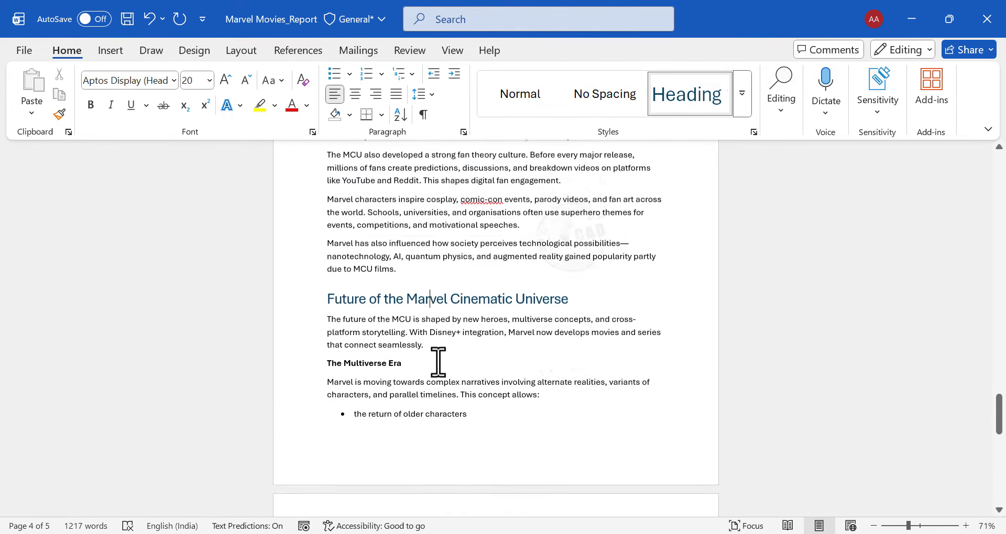
pyautogui.scroll(20, 441, 359)
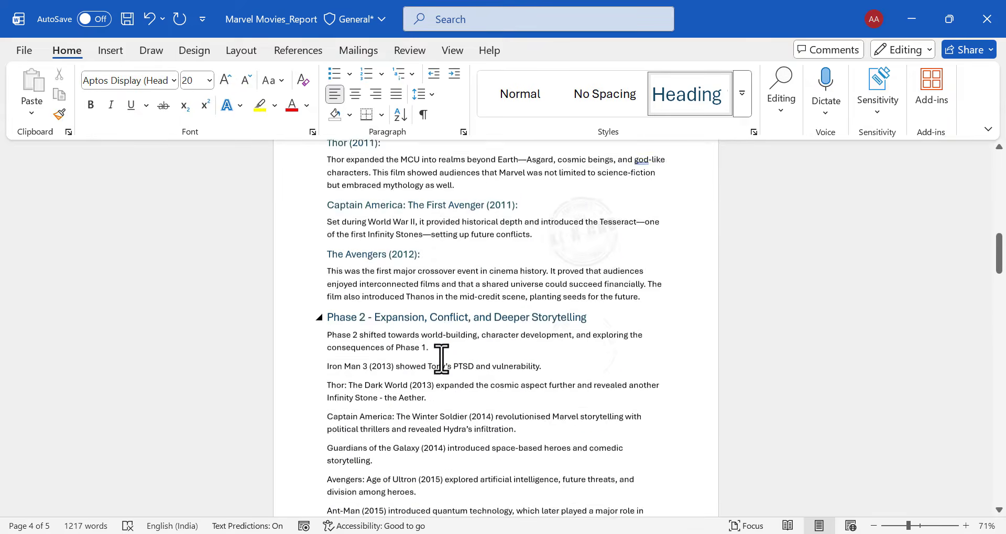
pyautogui.scroll(1, 441, 359)
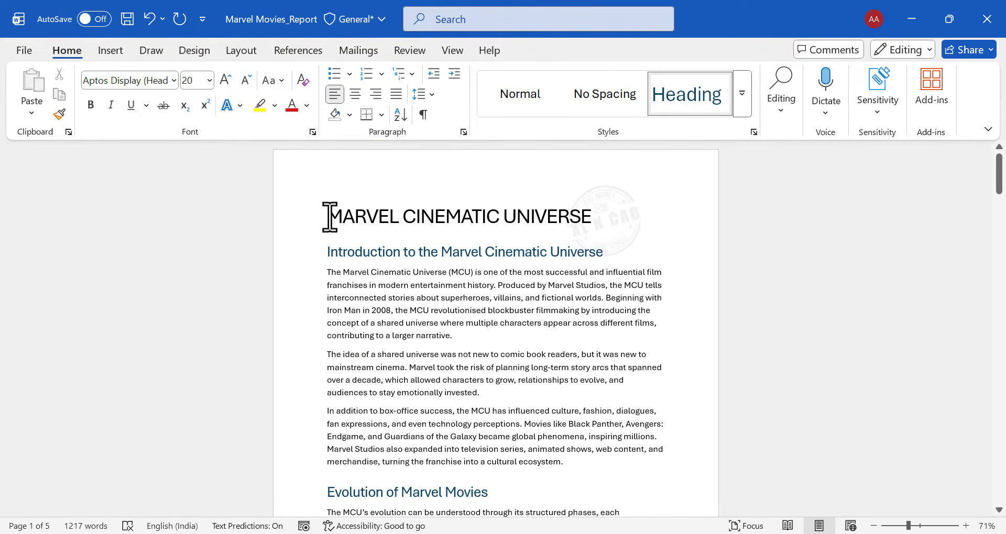
pyautogui.click(329, 216)
pyautogui.click(111, 50)
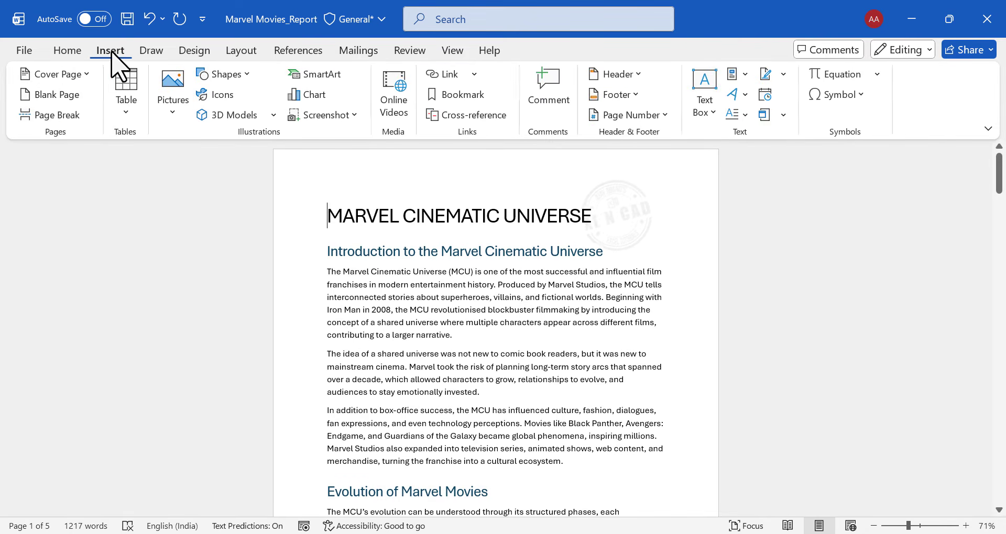
pyautogui.click(60, 120)
# - Insert the built-in Automatic Table 1 table of contents on the empty first page
pyautogui.scroll(3, 398, 310)
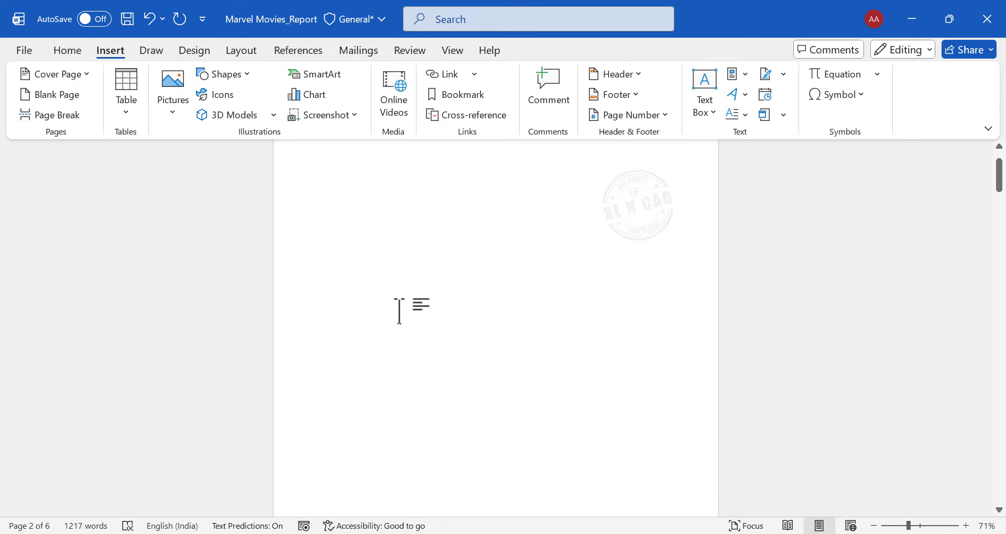
pyautogui.scroll(1, 399, 309)
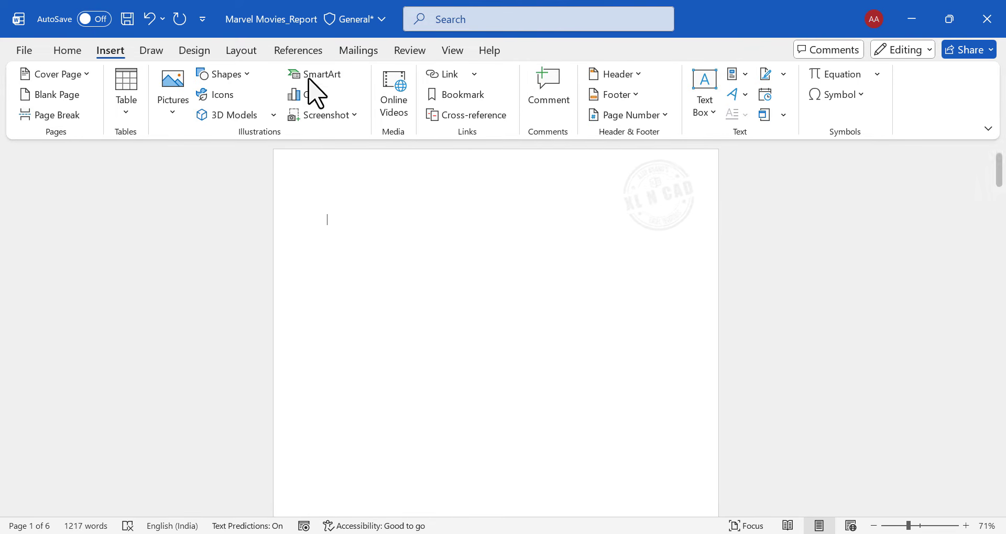
pyautogui.click(301, 50)
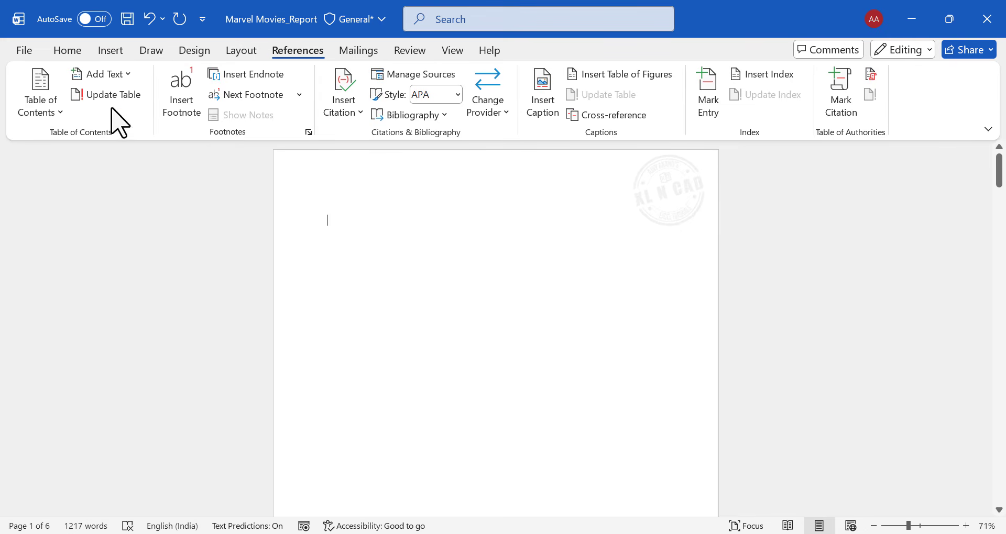
pyautogui.click(57, 114)
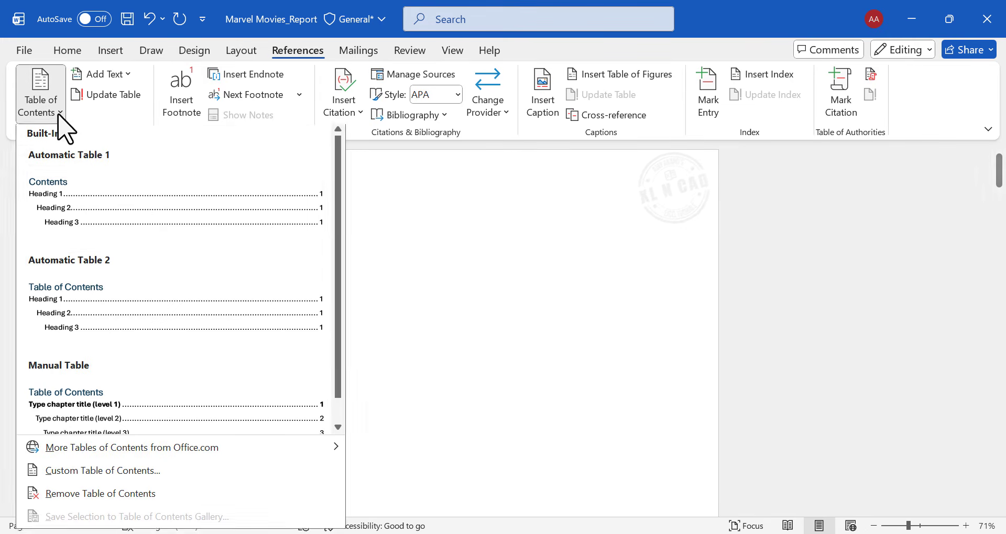
pyautogui.click(165, 214)
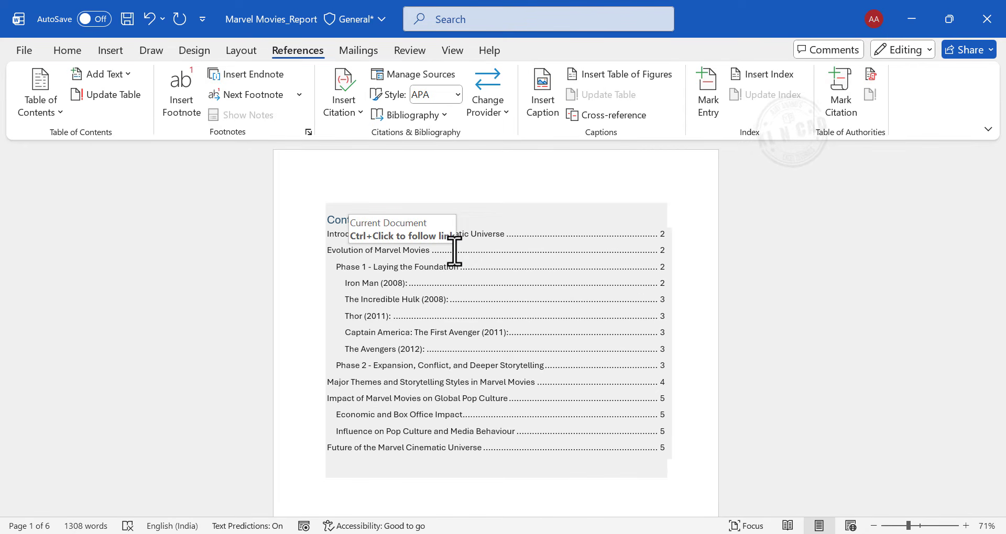
# - Follow the table of contents links to "Evolution of Marvel Movies" and "Influence on Pop Culture and Media Behaviour"
pyautogui.press('ctrl')
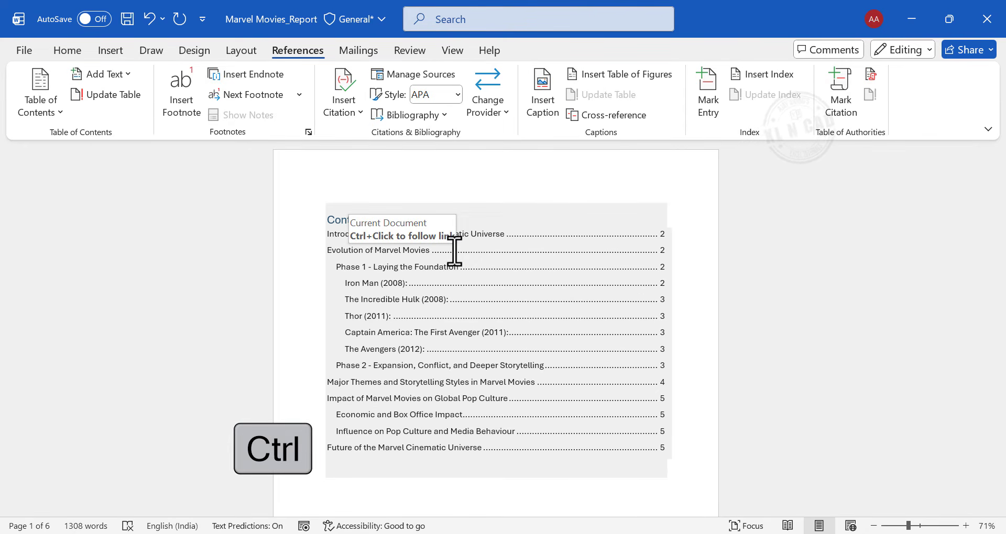
pyautogui.keyDown('ctrl'); pyautogui.click(454, 251); pyautogui.keyUp('ctrl')
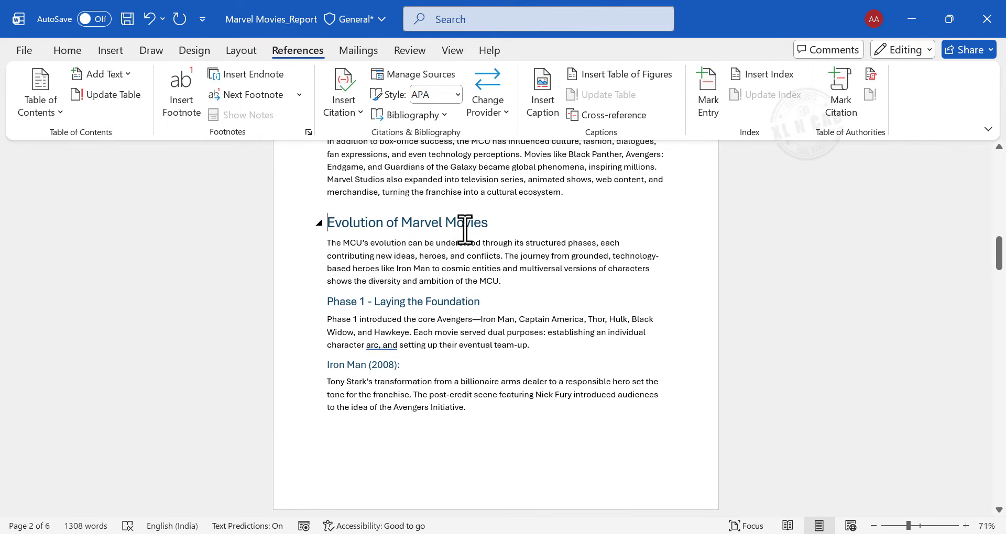
pyautogui.scroll(15, 509, 262)
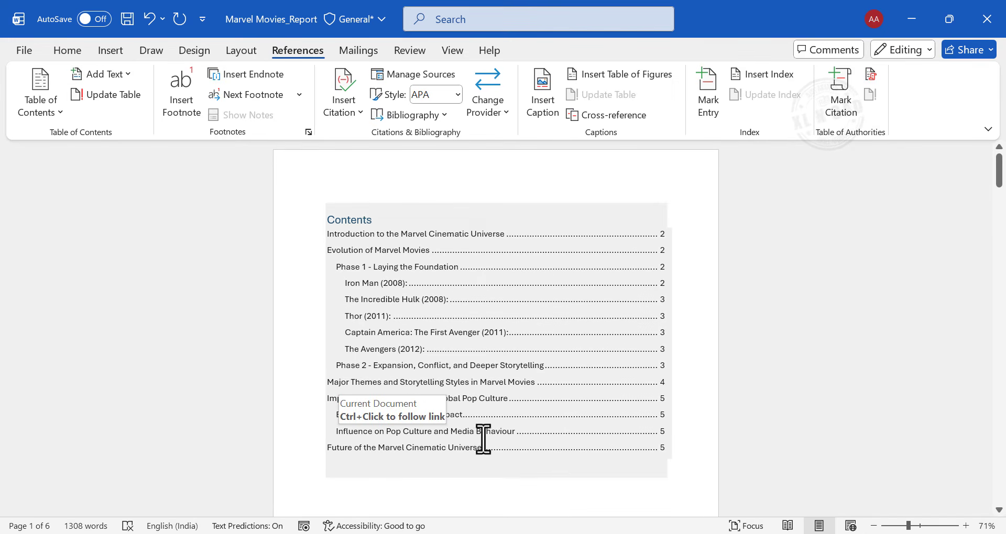
pyautogui.press('ctrl')
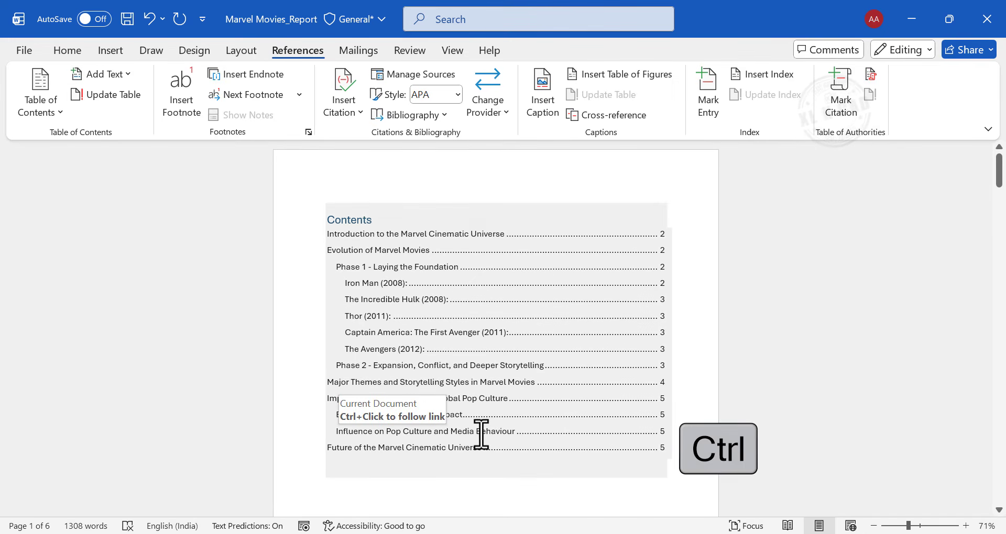
pyautogui.keyDown('ctrl'); pyautogui.click(481, 432); pyautogui.keyUp('ctrl')
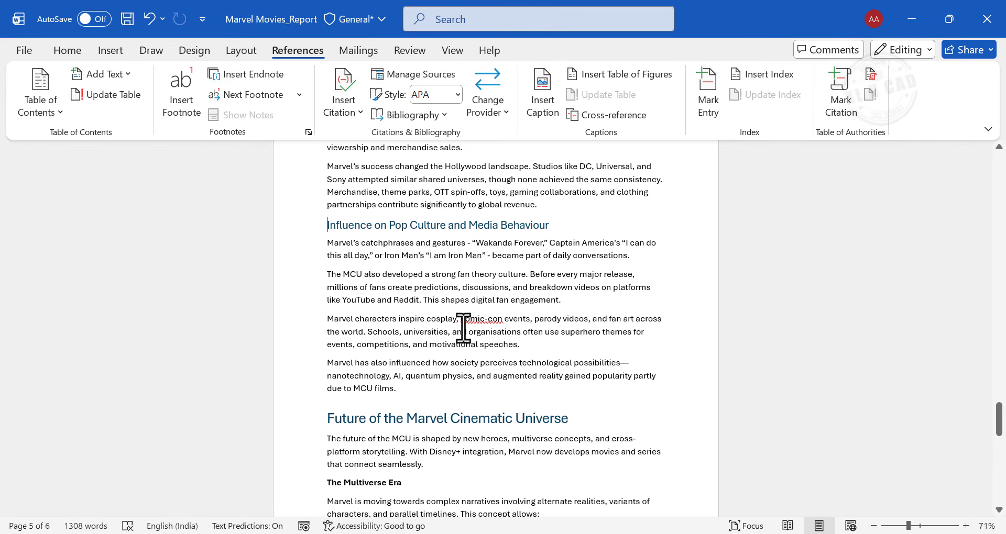
# - Collapse and re-expand the text under "Influence on Pop Culture and Media Behaviour" and "Future of the Marvel Cinematic Universe"
pyautogui.click(320, 226)
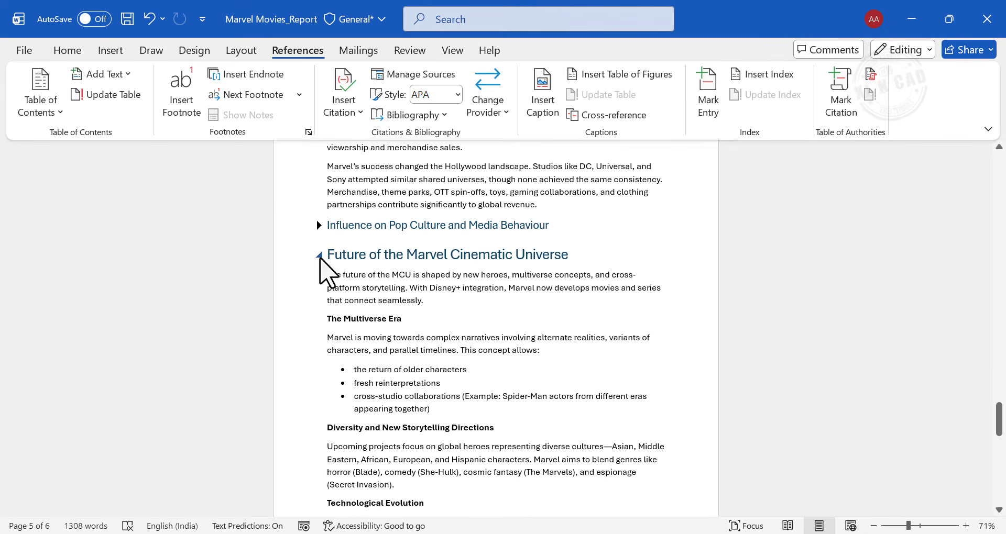
pyautogui.click(319, 255)
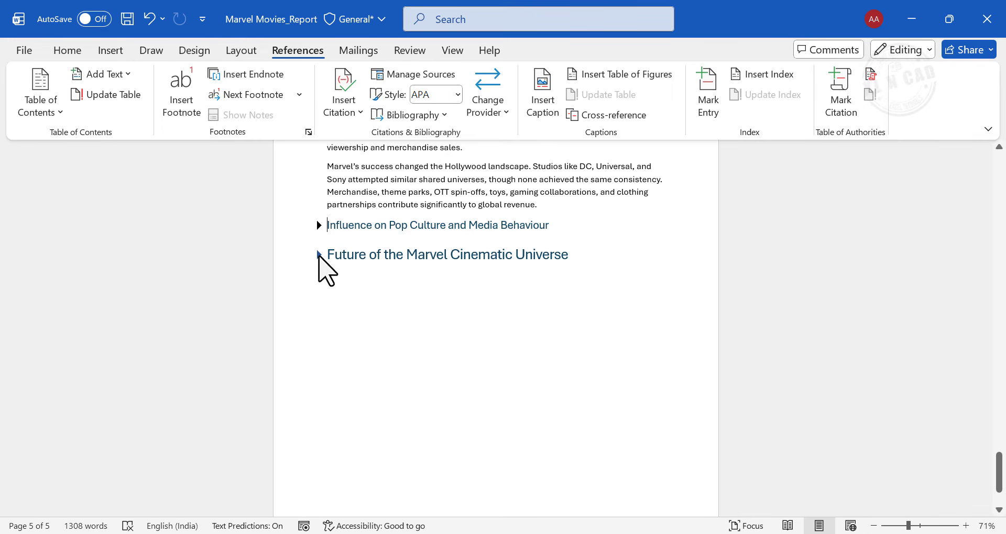
pyautogui.click(319, 255)
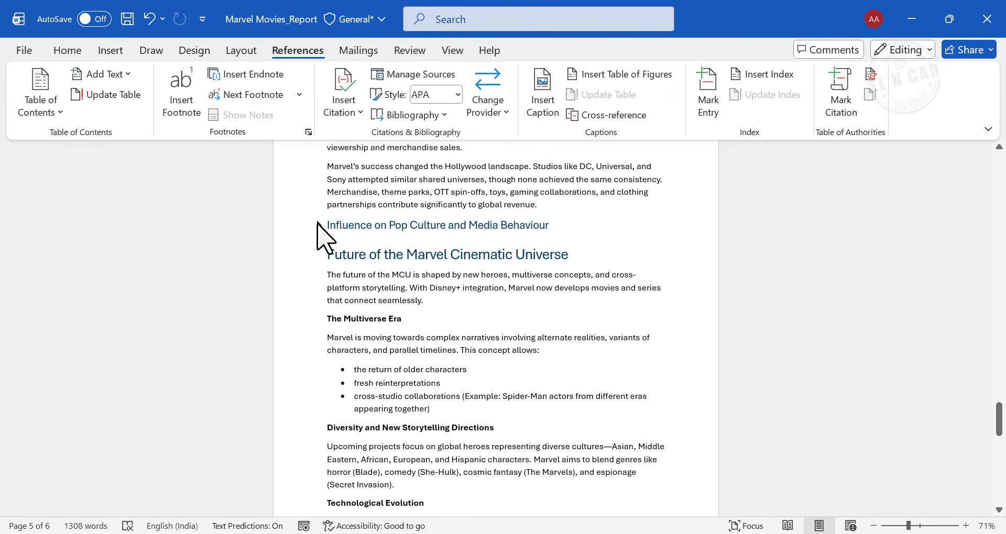
pyautogui.click(318, 225)
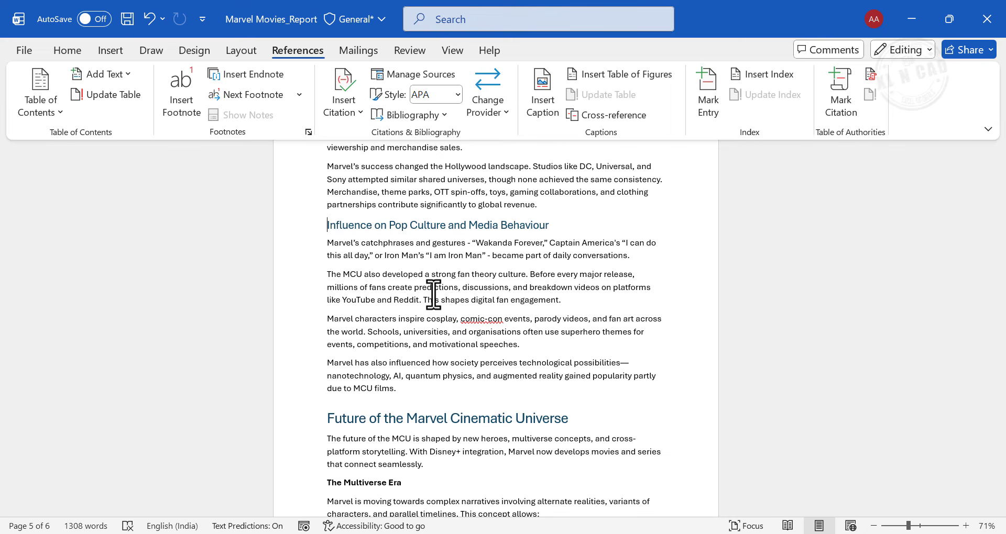
# - Replace "Marvel" with "DC" in the "Future of the Marvel Cinematic Universe" heading
pyautogui.scroll(-3, 489, 288)
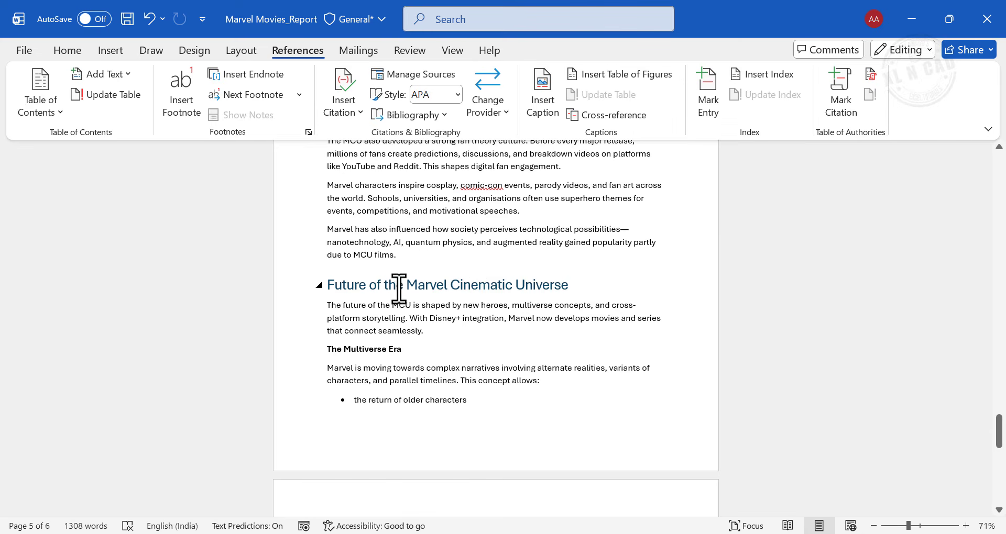
pyautogui.moveTo(408, 285); pyautogui.dragTo(448, 287)
pyautogui.write('DC')
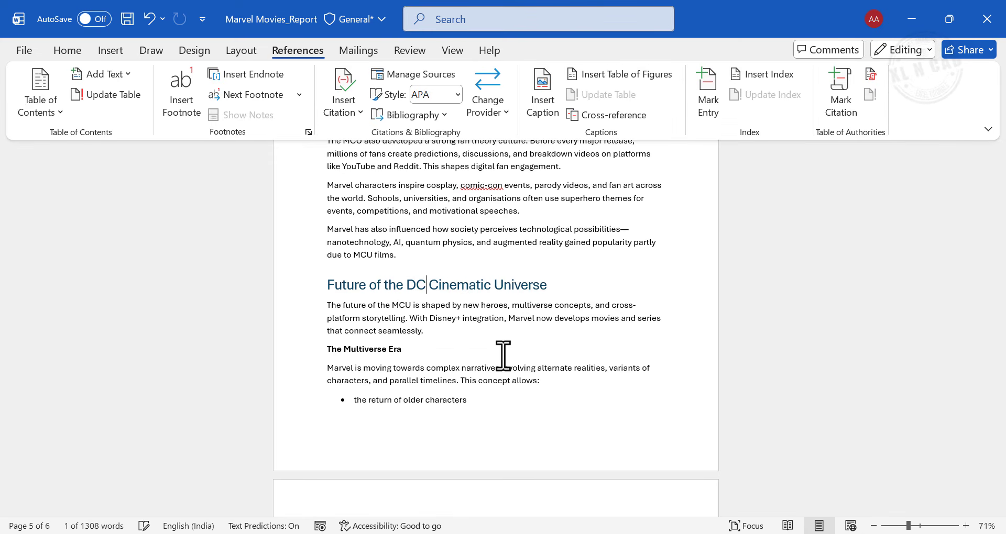
# - Update the entire table of contents on the first page, including its heading text
pyautogui.scroll(1, 965, 417)
pyautogui.moveTo(999, 422); pyautogui.dragTo(998, 168)
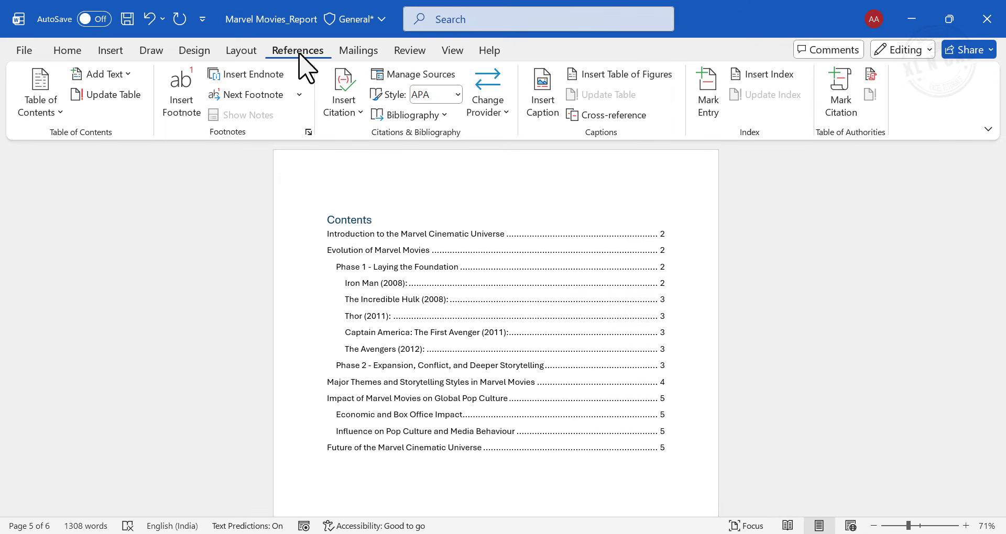
pyautogui.click(129, 110)
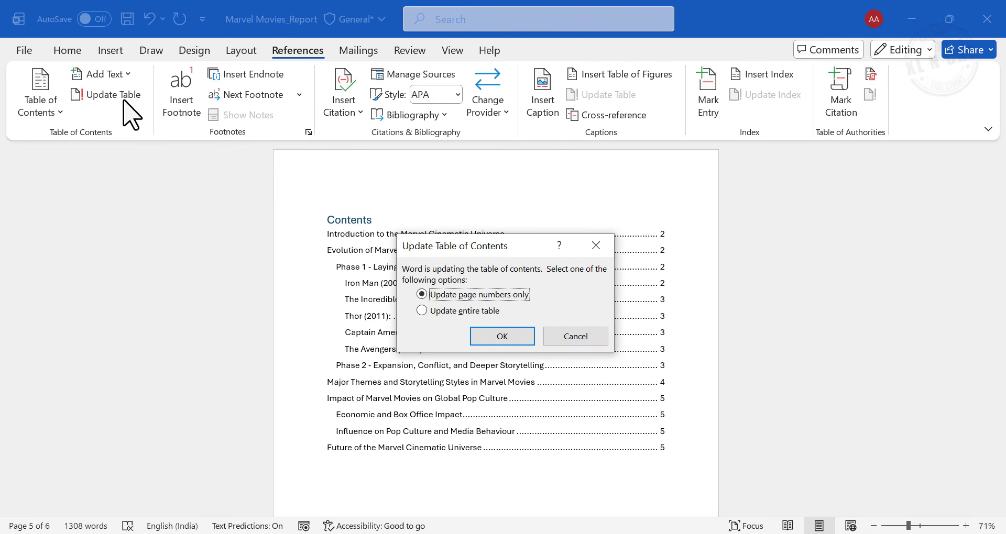
pyautogui.click(422, 311)
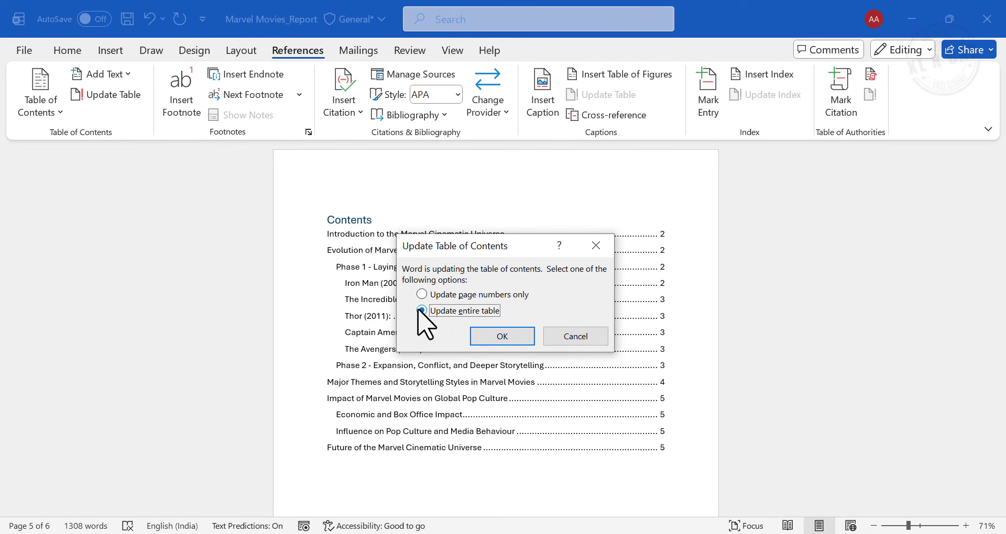
pyautogui.click(521, 343)
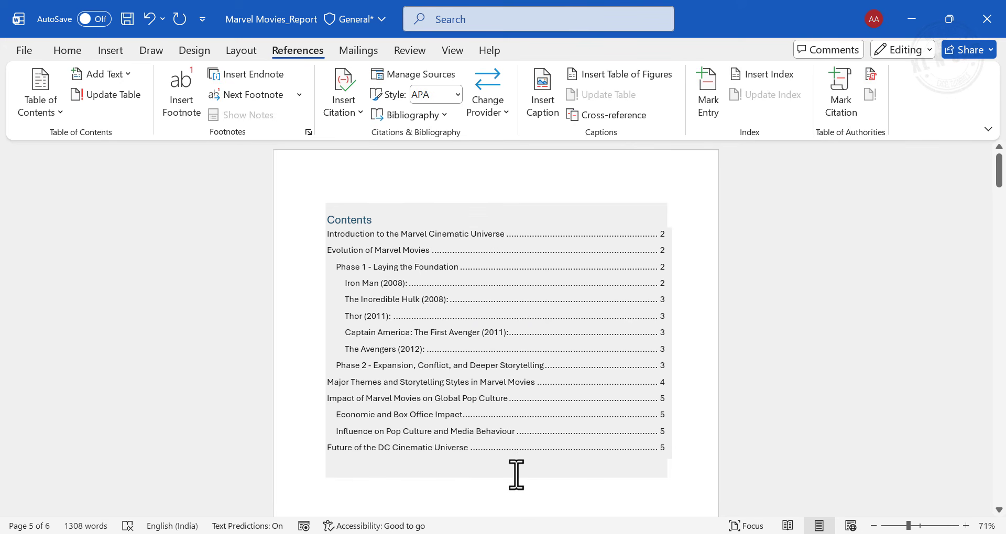
# - Make the whole table of contents bold and set its font size to 14
pyautogui.click(342, 232)
pyautogui.moveTo(327, 218); pyautogui.dragTo(477, 342)
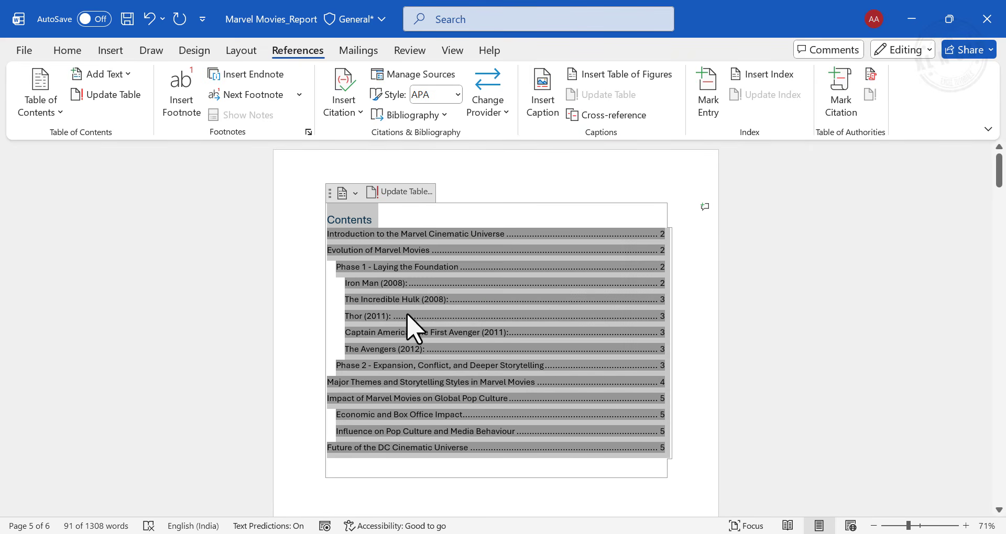
pyautogui.click(66, 52)
pyautogui.click(91, 104)
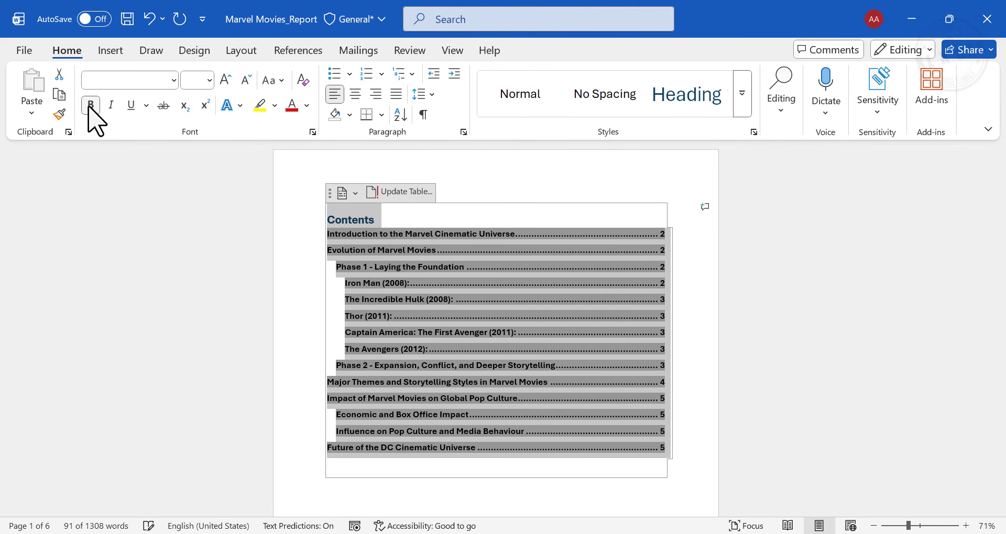
pyautogui.click(208, 81)
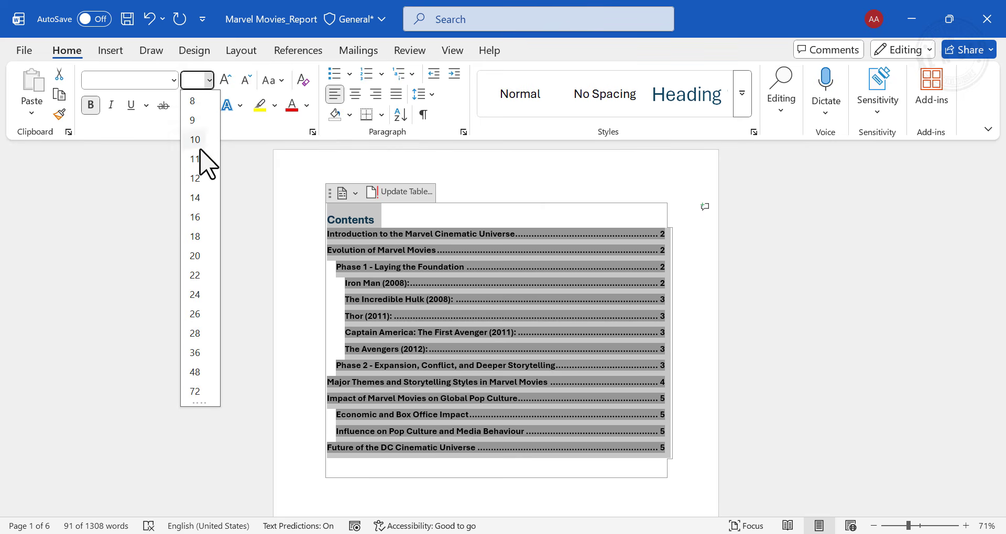
pyautogui.click(200, 198)
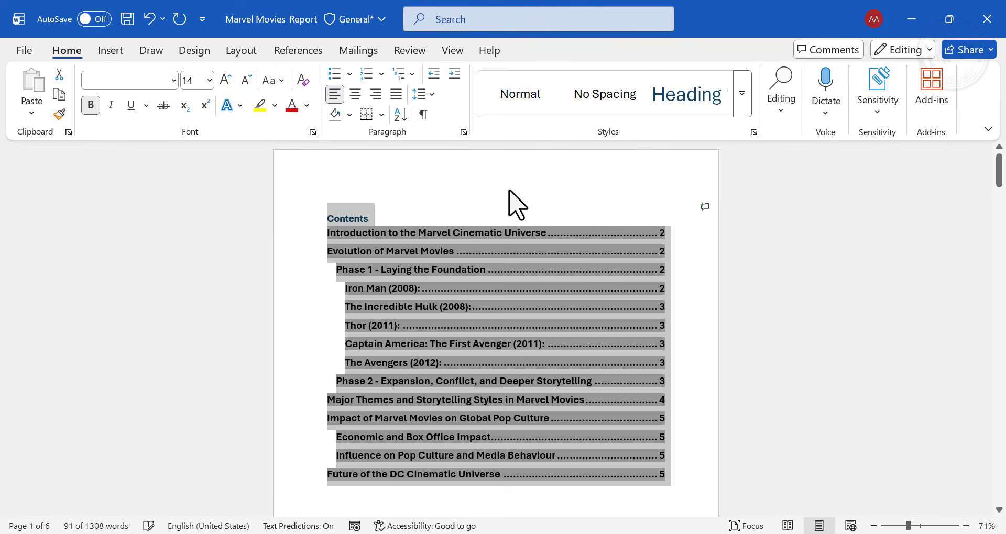
# - Centre the "Contents" title above the table and enlarge it to font size 20
pyautogui.click(330, 218)
pyautogui.doubleClick(347, 218)
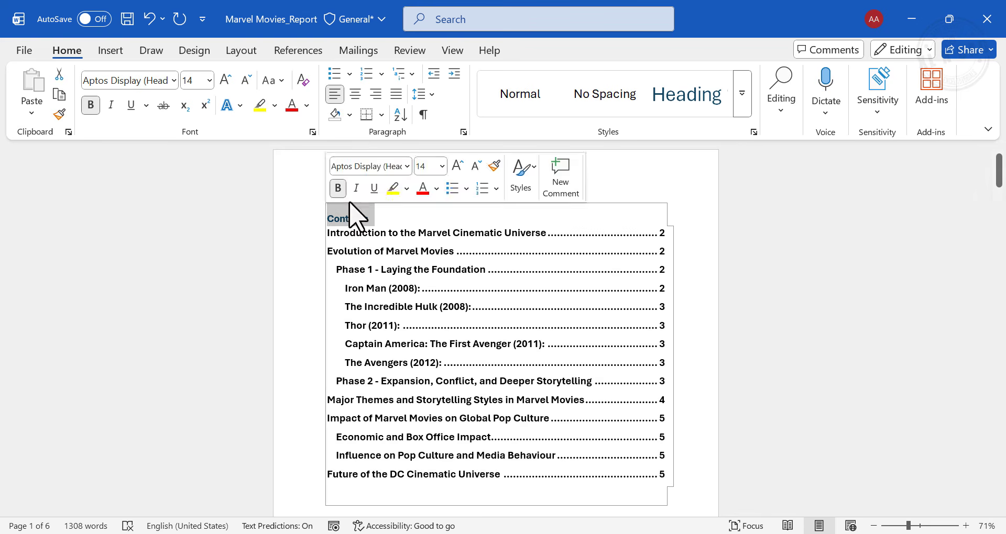
pyautogui.click(355, 94)
pyautogui.click(220, 80)
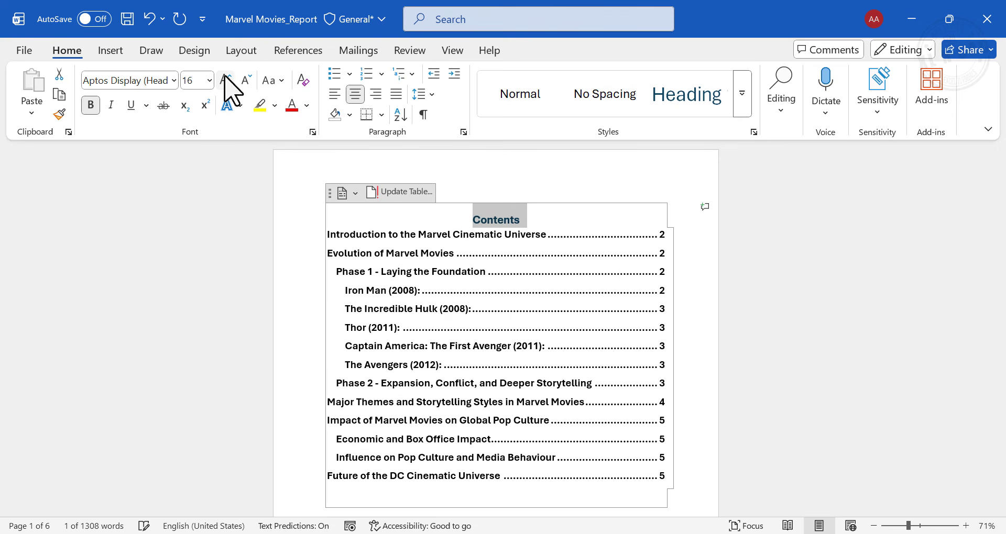
pyautogui.click(220, 80)
pyautogui.click(220, 80)
pyautogui.scroll(-10, 633, 328)
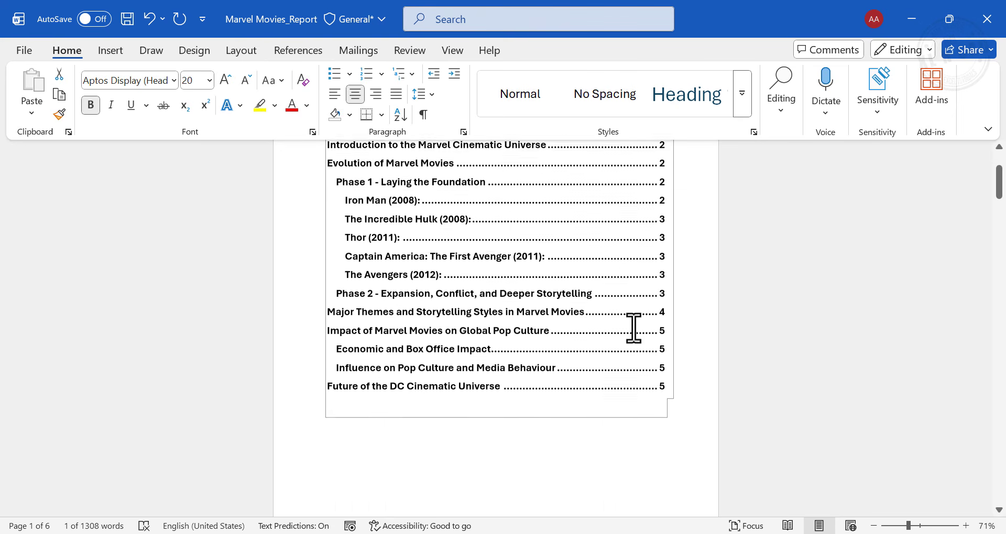
pyautogui.click(528, 368)
pyautogui.scroll(10, 528, 368)
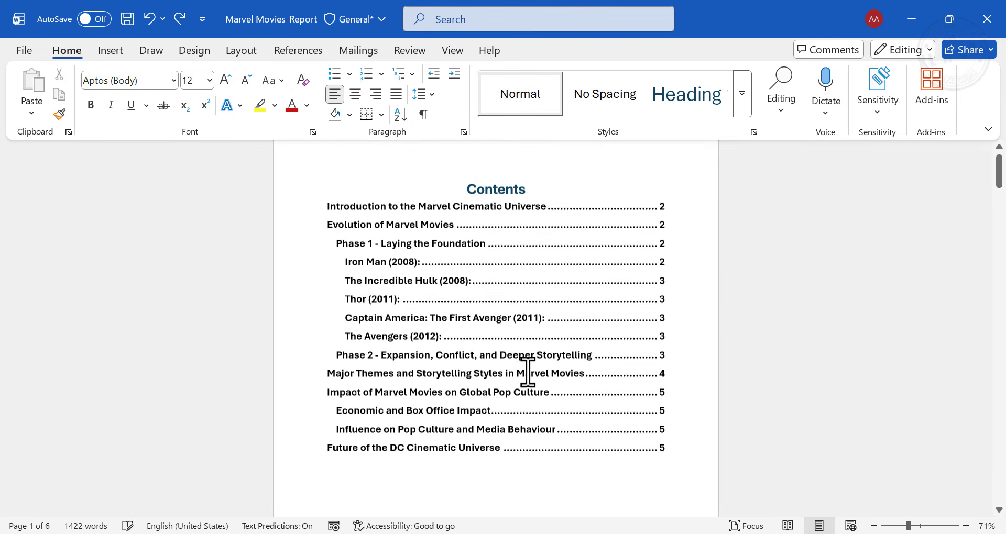
pyautogui.click(466, 314)
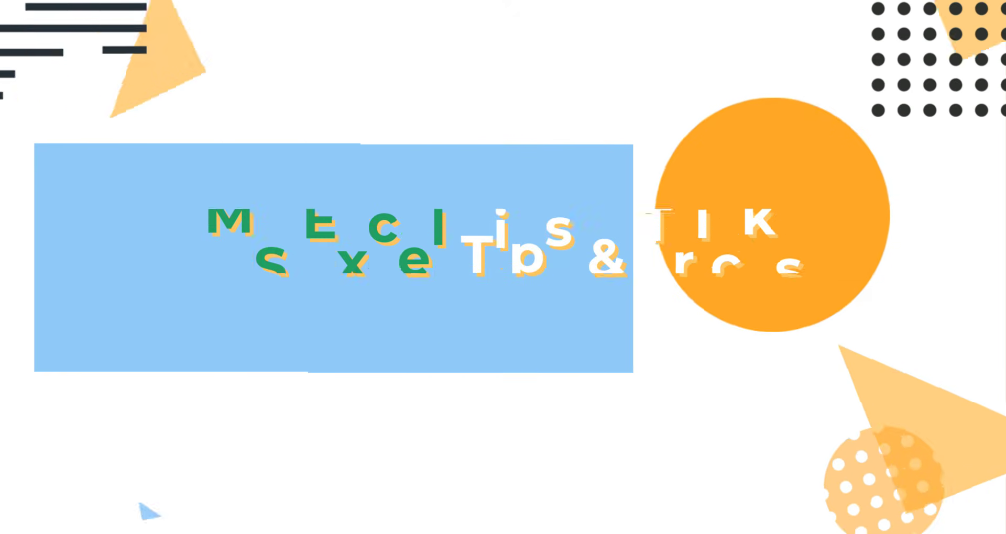